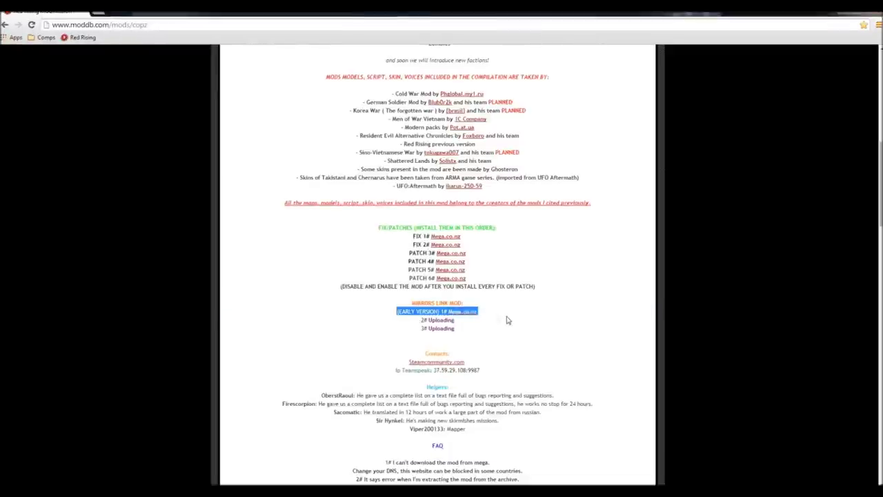
- Switch from the mod page to Men of War: Assault Squad 2 and deactivate the CheatsMod and Anything stays permanently mods, applying the change
{"action": "left_click", "coordinate": [508, 320]}
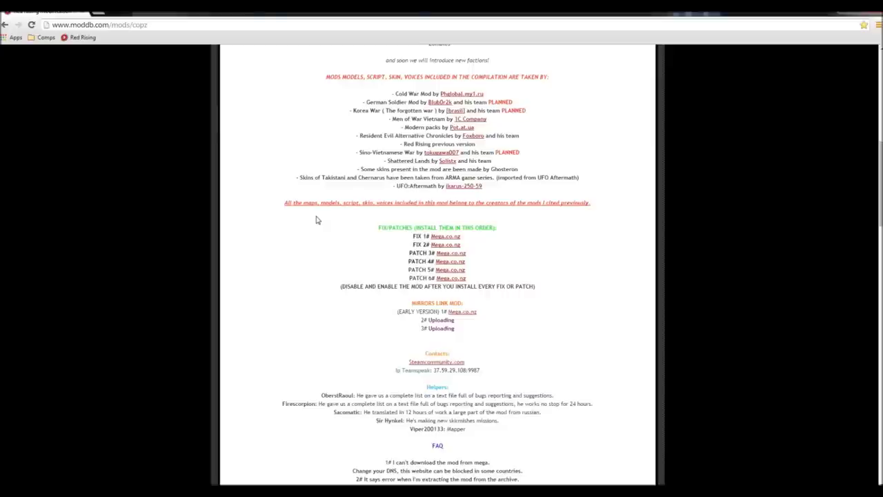
{"action": "left_click", "coordinate": [851, 15]}
{"action": "left_click", "coordinate": [252, 364]}
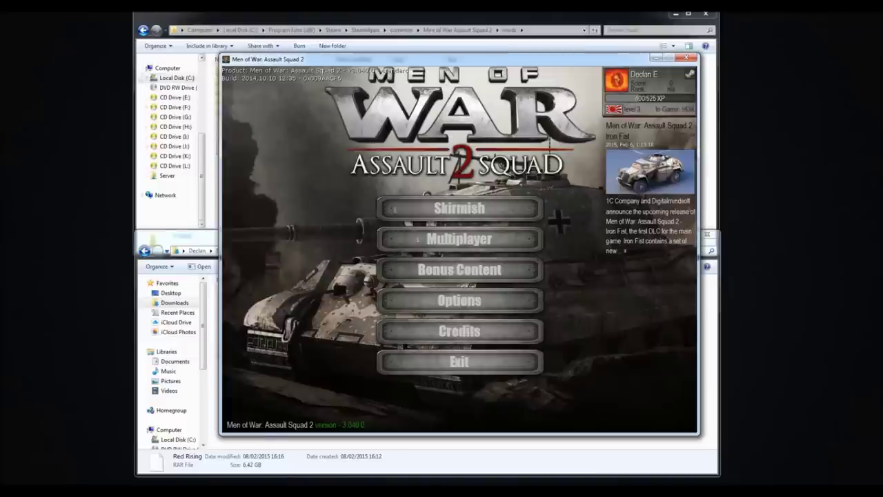
{"action": "left_click", "coordinate": [455, 298]}
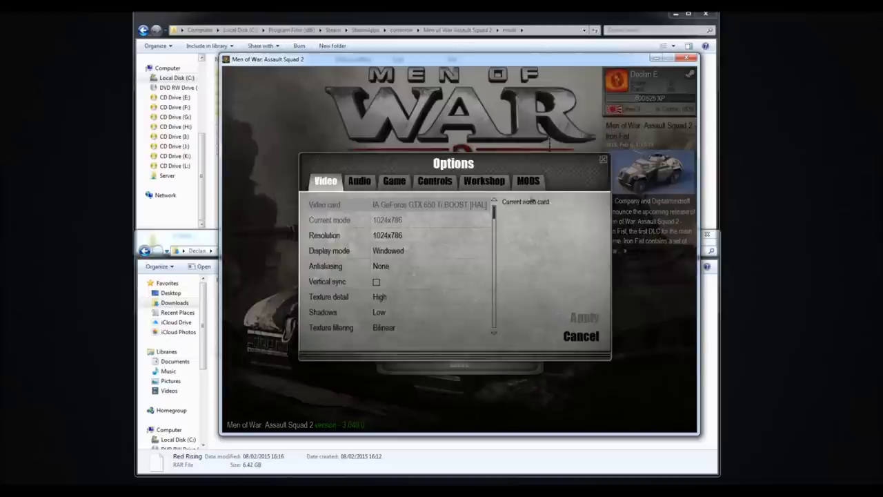
{"action": "left_click", "coordinate": [529, 181]}
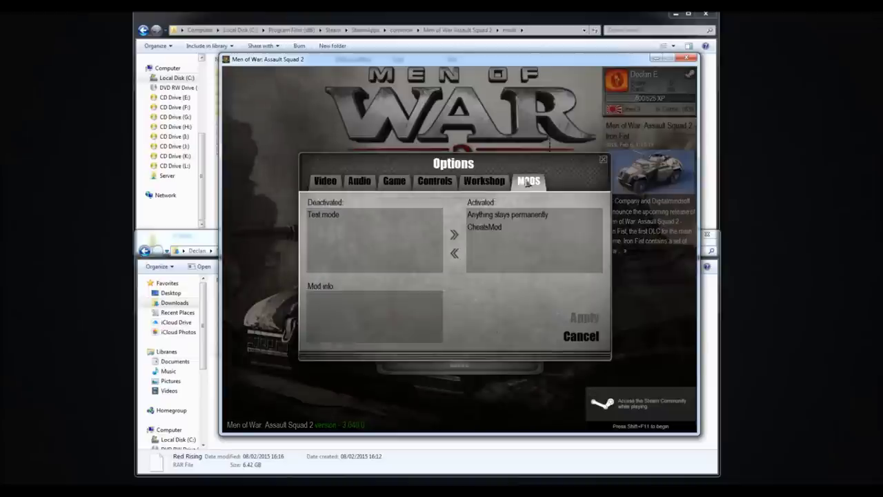
{"action": "double_click", "coordinate": [489, 230]}
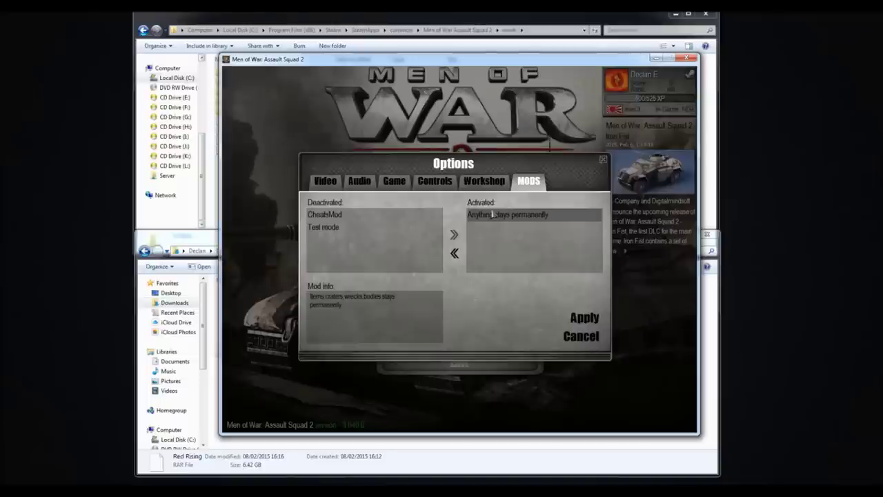
{"action": "double_click", "coordinate": [494, 216]}
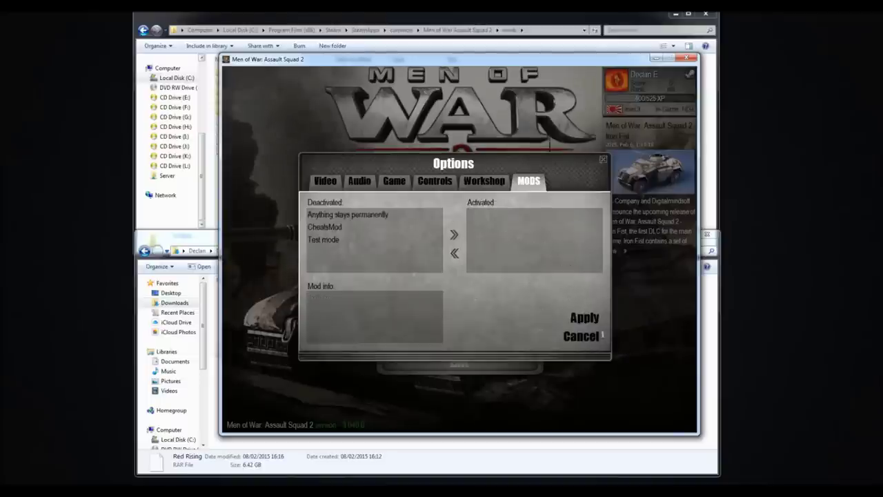
{"action": "left_click", "coordinate": [594, 323]}
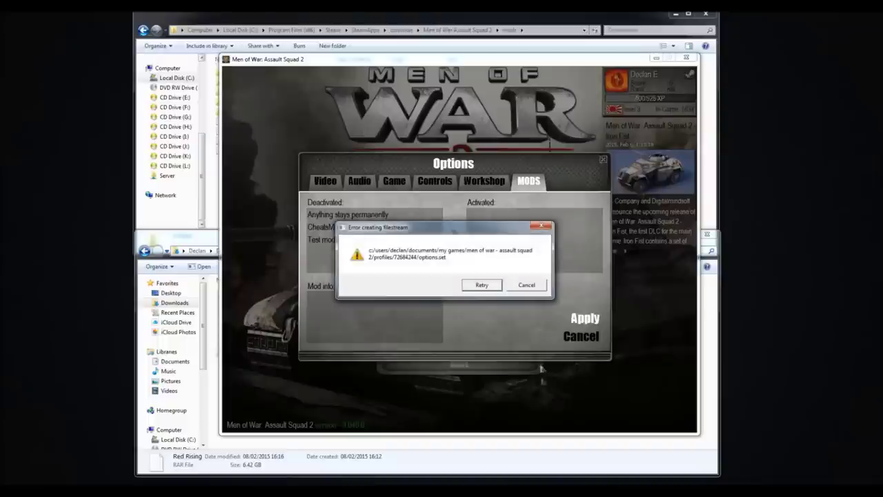
{"action": "left_click", "coordinate": [483, 290]}
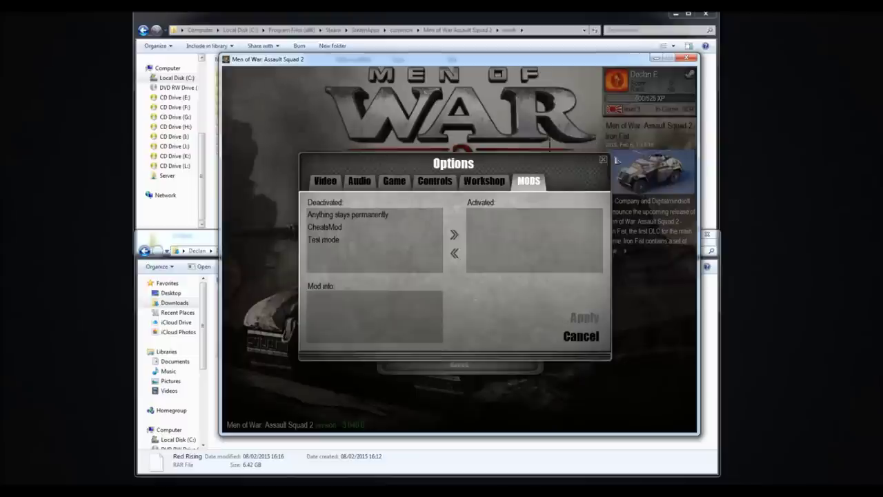
- Close the game's options and exit Men of War: Assault Squad 2
{"action": "left_click", "coordinate": [603, 162]}
{"action": "left_click", "coordinate": [448, 362]}
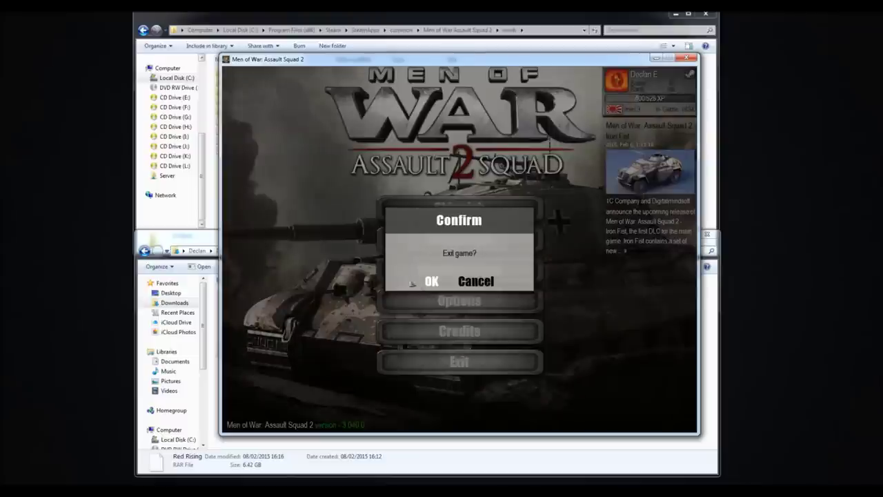
{"action": "left_click", "coordinate": [432, 282]}
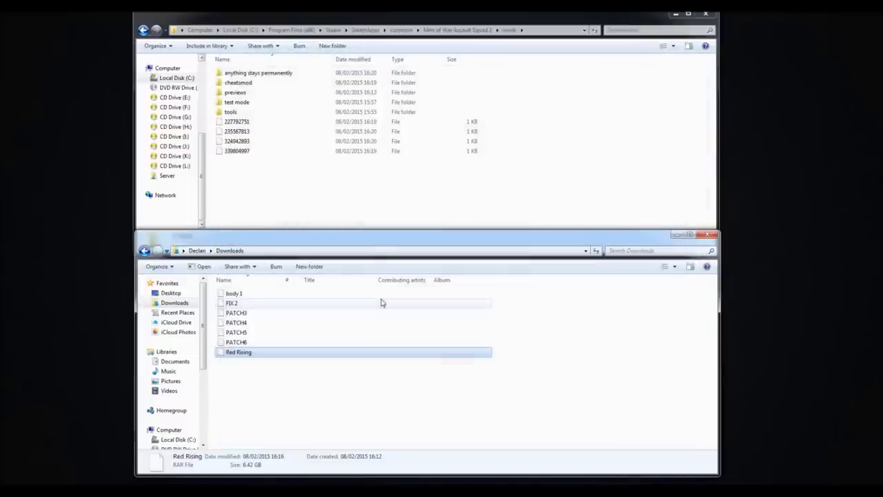
- Bring up 7-Zip's file extraction options for the downloaded Red Rising archive and copy the path of the game's mods folder
{"action": "right_click", "coordinate": [248, 355]}
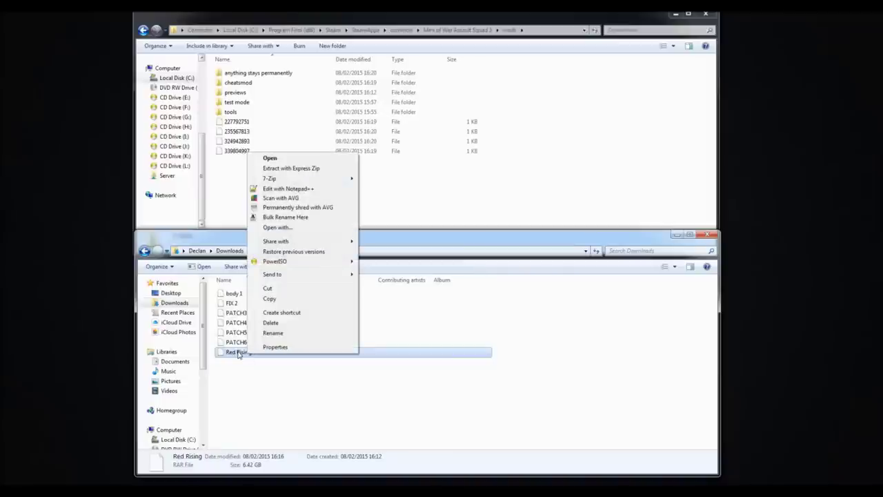
{"action": "mouse_move", "coordinate": [289, 179]}
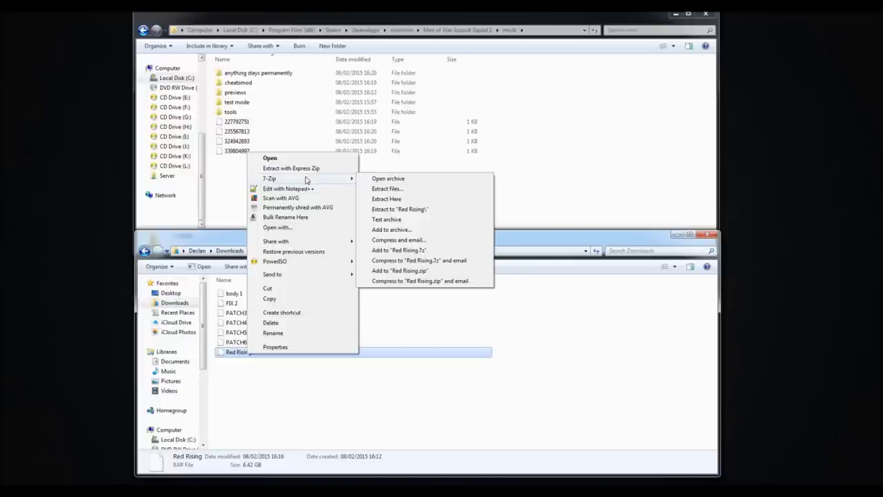
{"action": "left_click", "coordinate": [387, 192]}
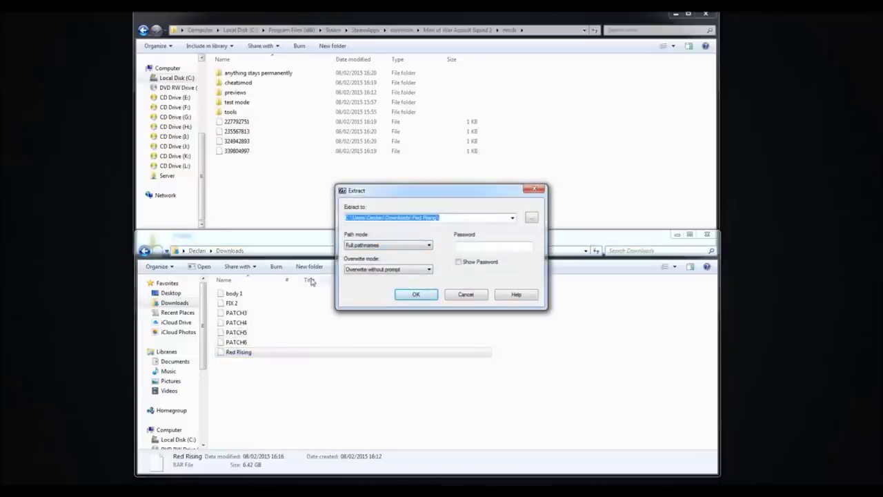
{"action": "left_click", "coordinate": [449, 30]}
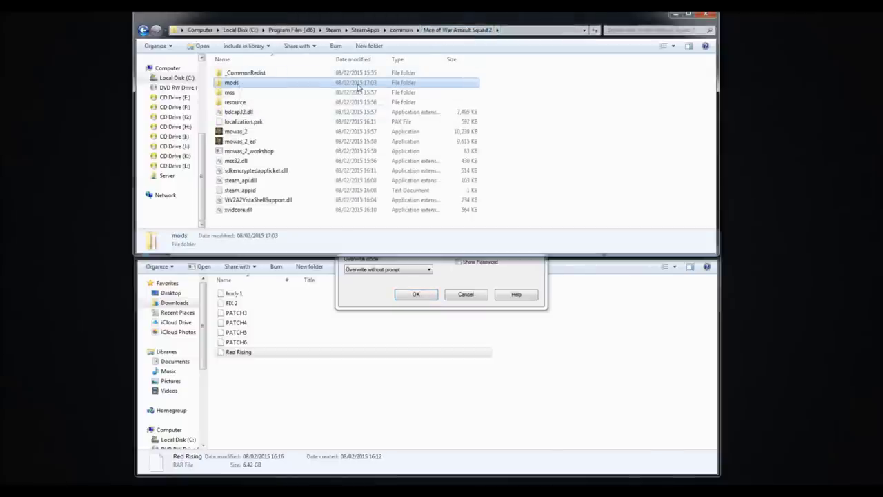
{"action": "double_click", "coordinate": [358, 86]}
{"action": "left_click", "coordinate": [578, 30]}
{"action": "key", "text": "ctrl+c"}
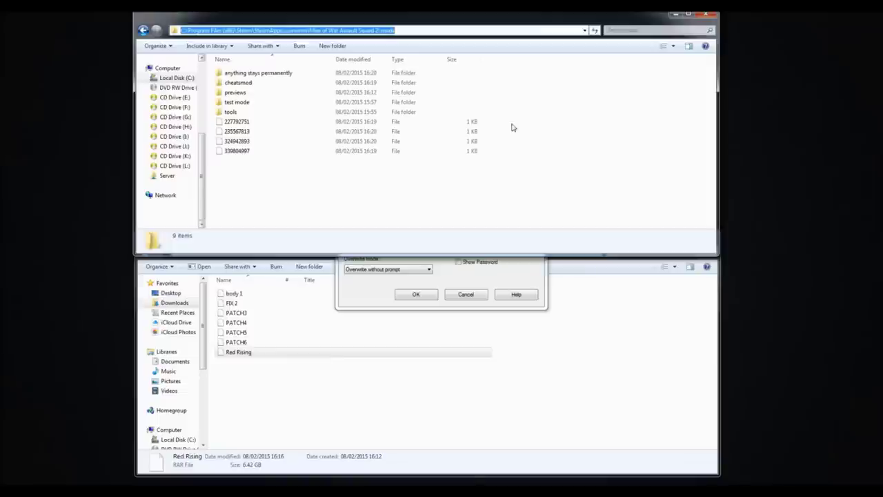
- Extract the Red Rising archive into the Men of War Assault Squad 2 mods folder and open the extracted Red Rising folder
{"action": "left_click", "coordinate": [475, 282]}
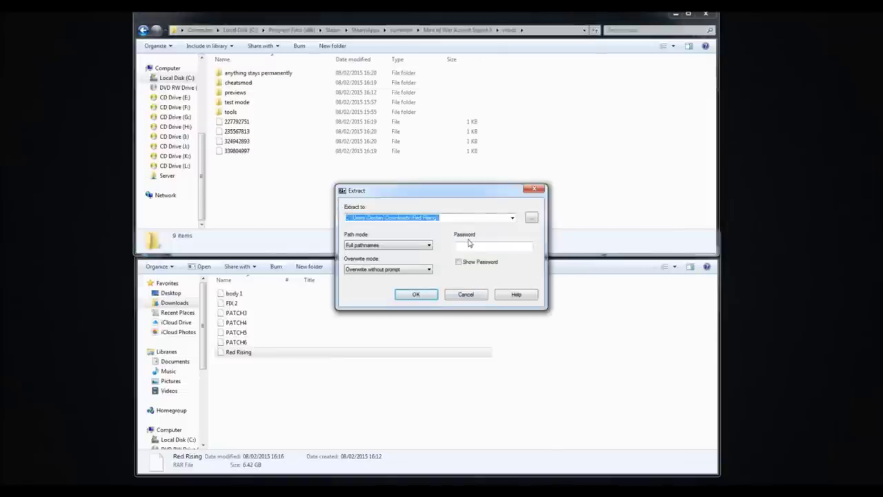
{"action": "key", "text": "ctrl+v"}
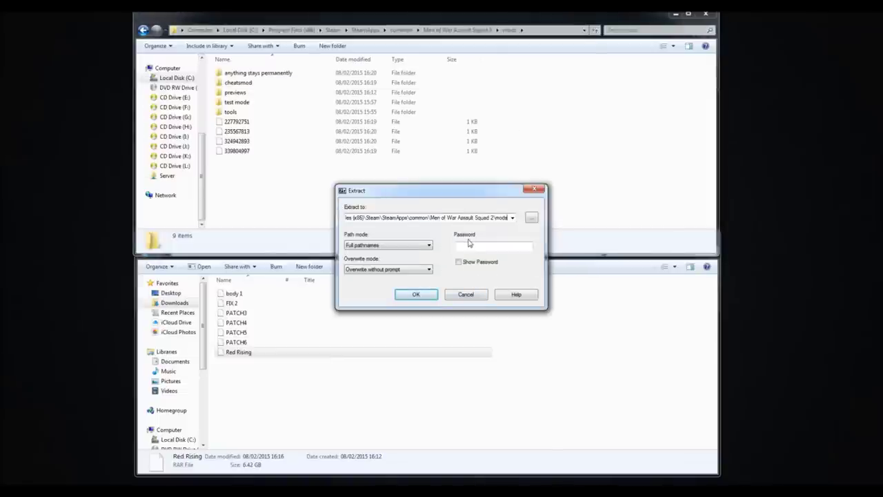
{"action": "left_click", "coordinate": [416, 299]}
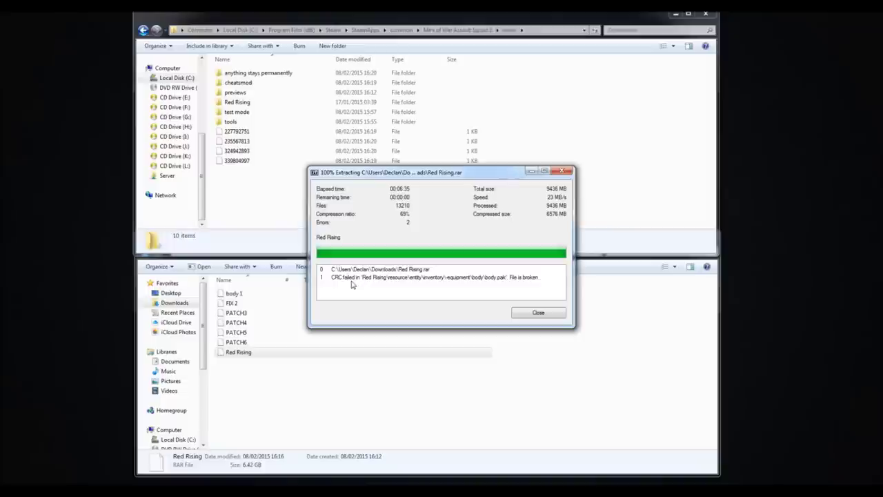
{"action": "left_click", "coordinate": [538, 313]}
{"action": "double_click", "coordinate": [242, 102]}
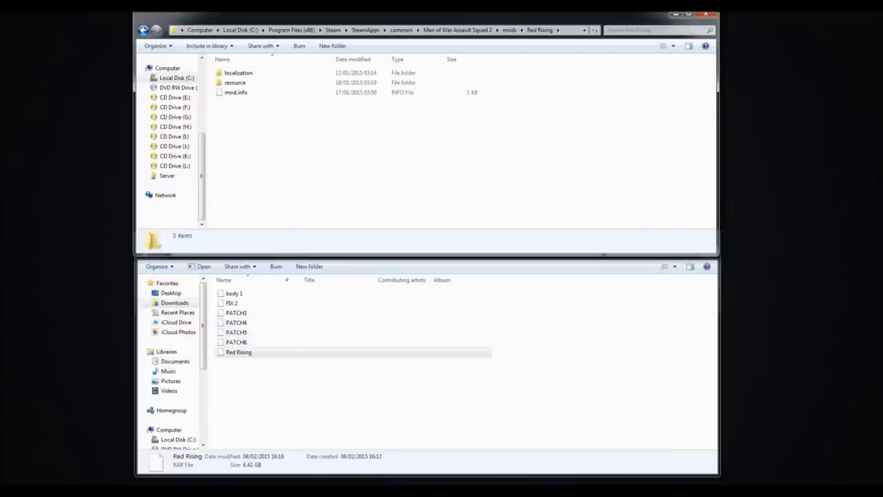
- Launch Men of War: Assault Squad 2, activate the Red Rising mod in the options and return to the main menu
{"action": "left_click", "coordinate": [252, 429]}
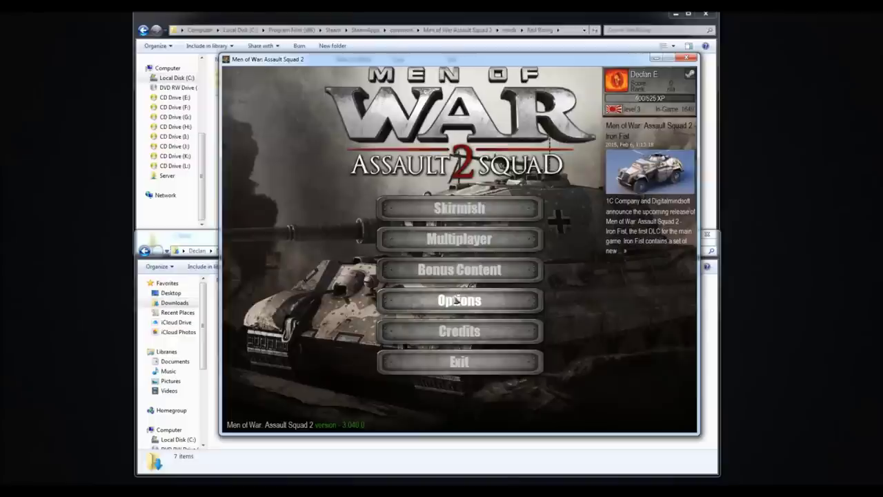
{"action": "left_click", "coordinate": [456, 300]}
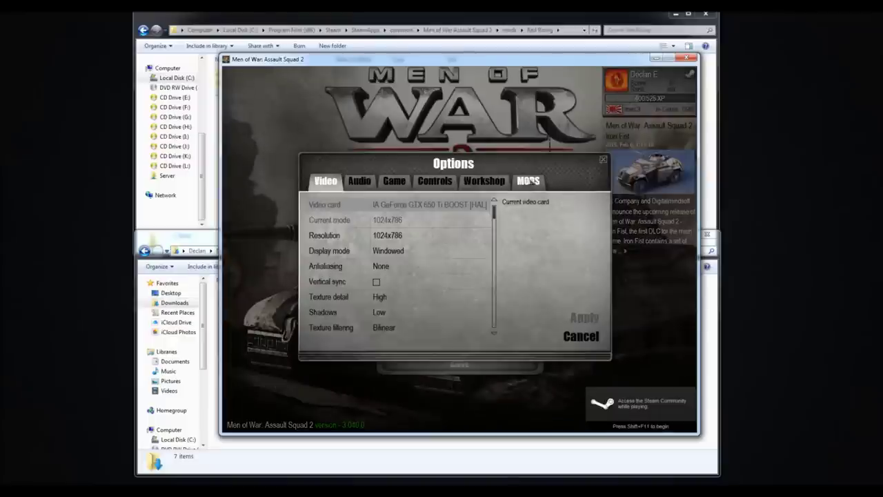
{"action": "left_click", "coordinate": [529, 181]}
{"action": "double_click", "coordinate": [333, 239]}
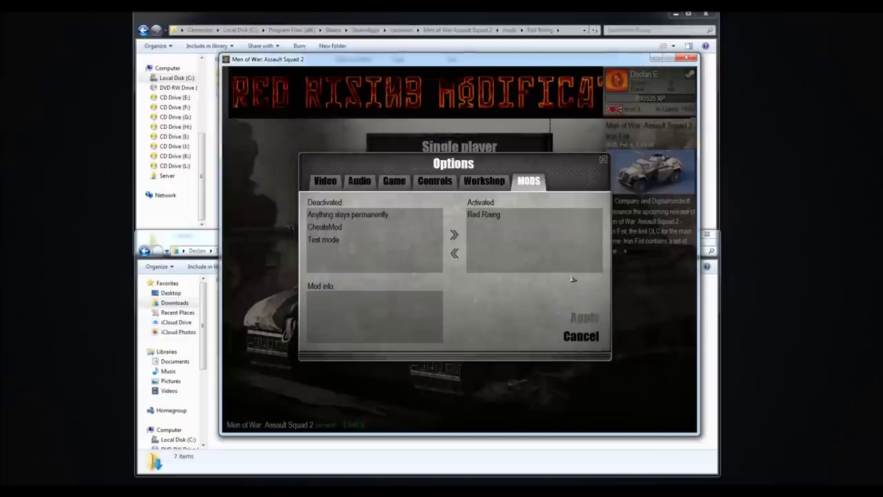
{"action": "key", "text": "Escape"}
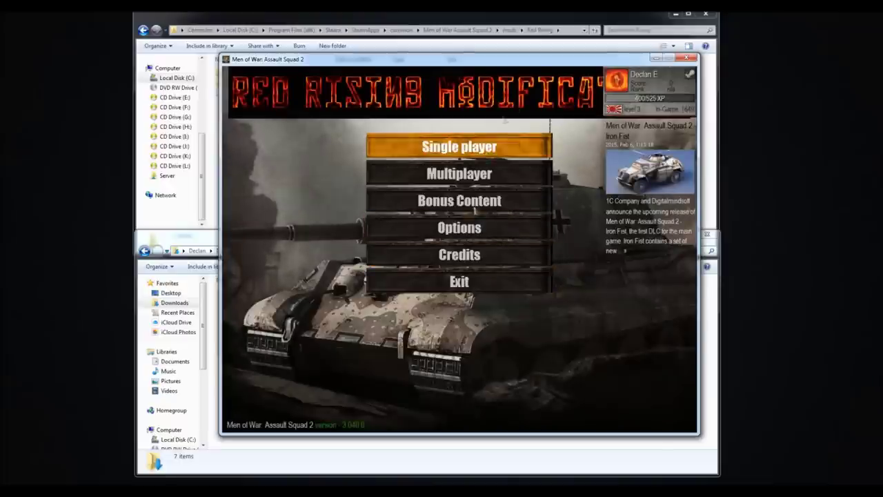
- Deactivate the Red Rising mod in the game's options and apply the change
{"action": "left_click", "coordinate": [475, 217]}
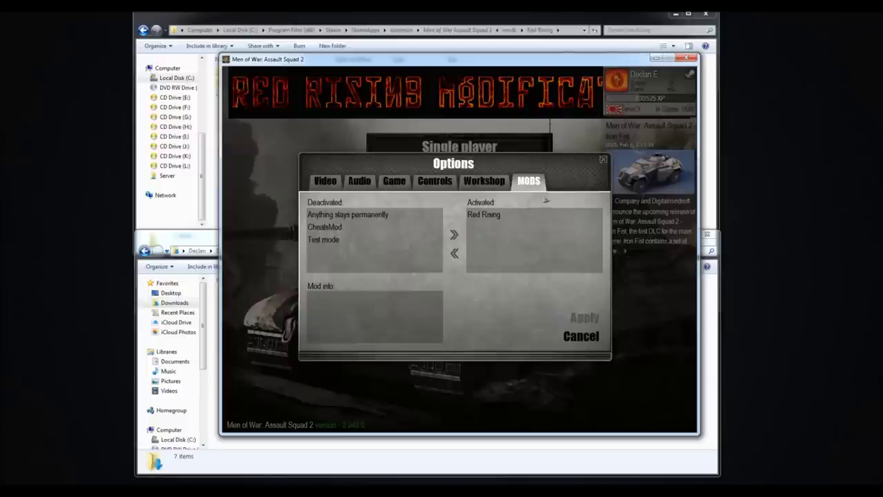
{"action": "double_click", "coordinate": [486, 216]}
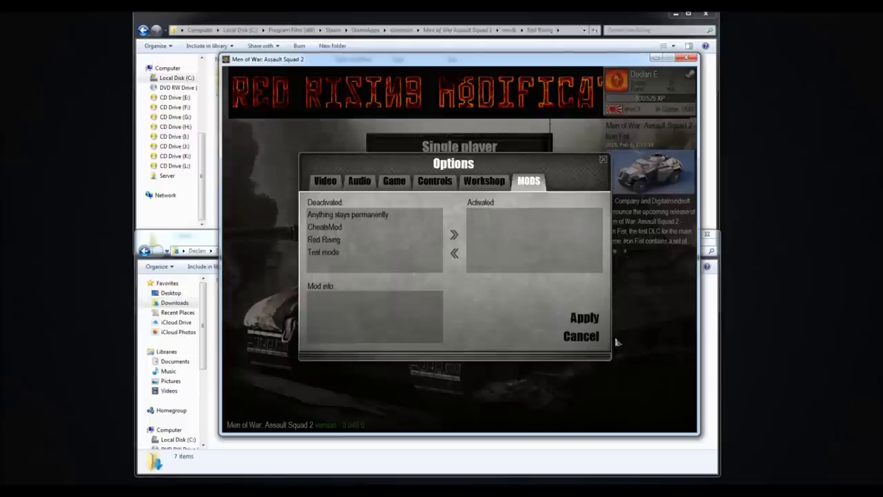
{"action": "left_click", "coordinate": [580, 301]}
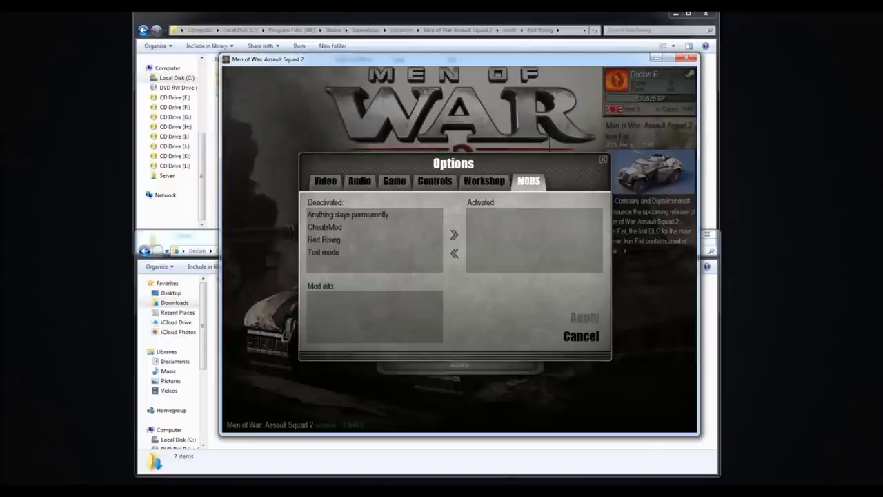
- Leave the options and exit the game to get back to the folder windows
{"action": "left_click", "coordinate": [581, 336]}
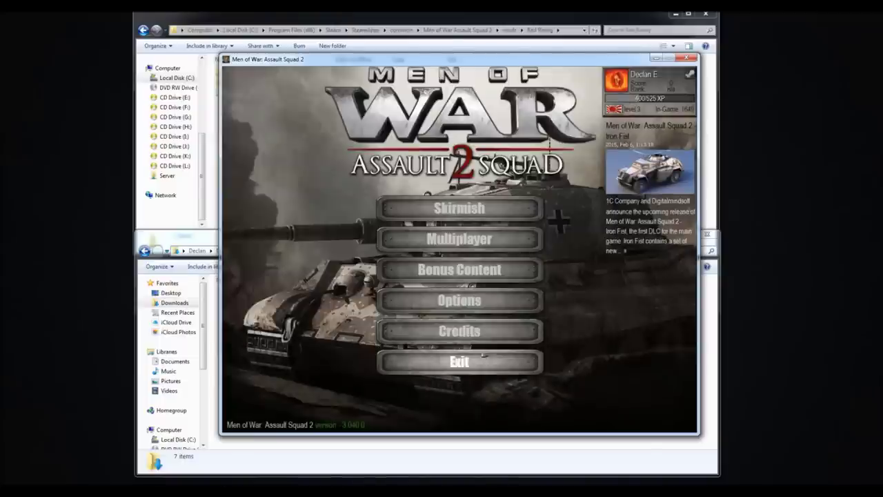
{"action": "left_click", "coordinate": [459, 361]}
{"action": "left_click", "coordinate": [434, 282]}
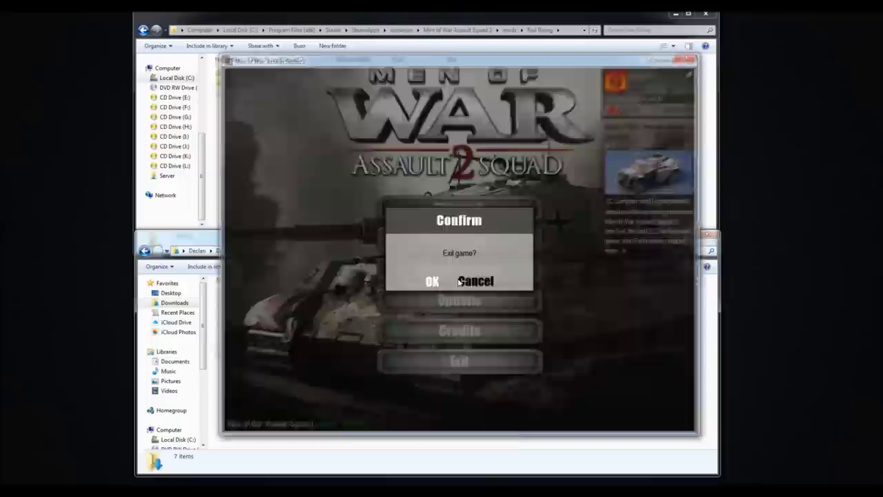
- Open the body 1 archive from the Downloads folder in 7-Zip to show its contents
{"action": "left_click", "coordinate": [250, 353]}
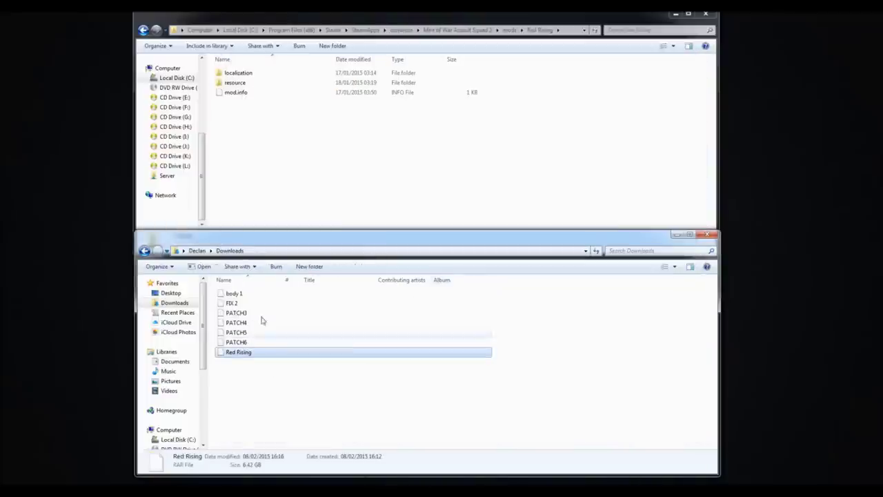
{"action": "left_click", "coordinate": [261, 296]}
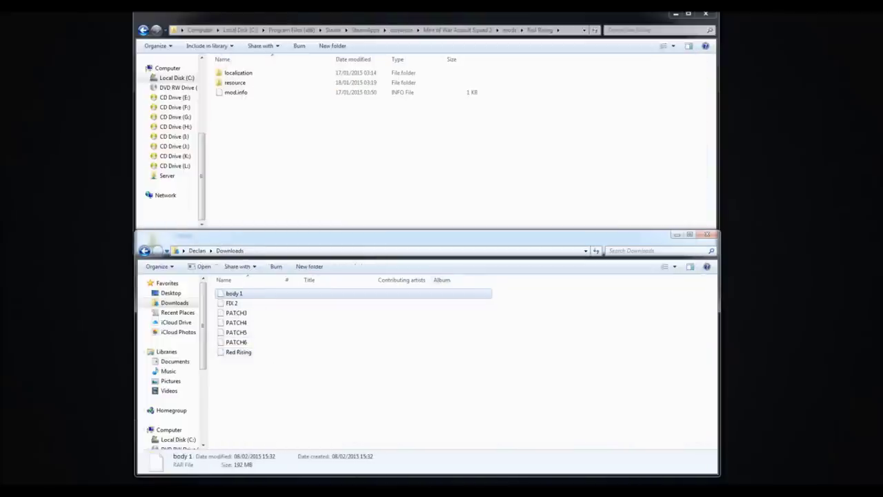
{"action": "left_click", "coordinate": [46, 483]}
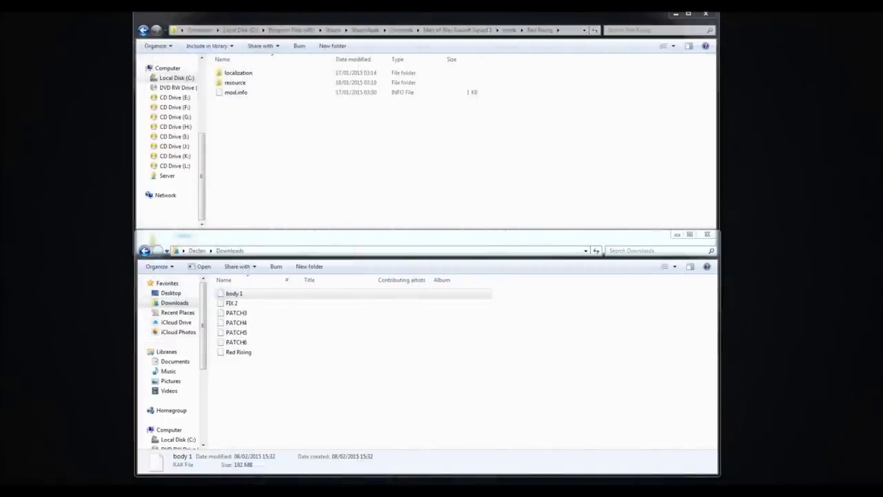
{"action": "left_click", "coordinate": [243, 295]}
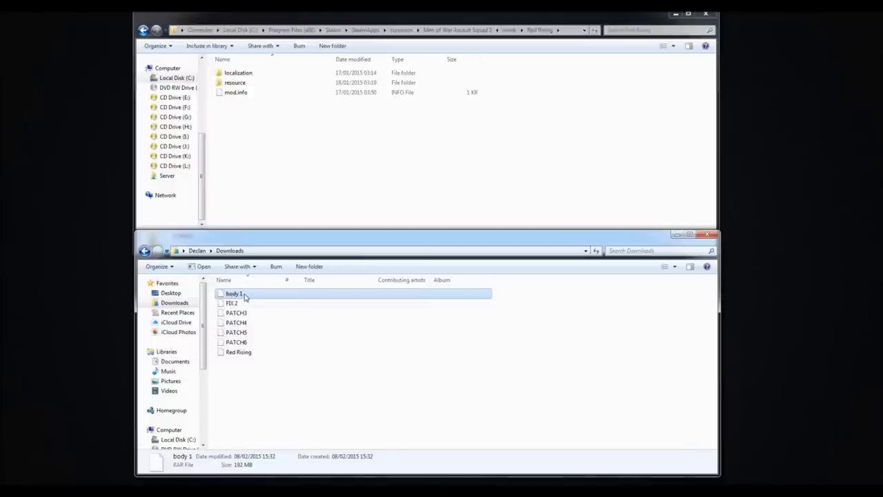
{"action": "right_click", "coordinate": [242, 294]}
{"action": "mouse_move", "coordinate": [284, 118]}
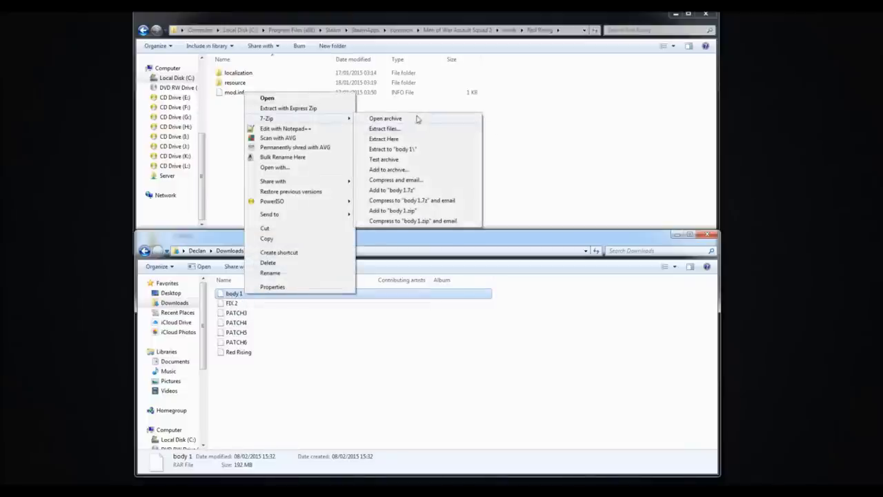
{"action": "left_click", "coordinate": [416, 118]}
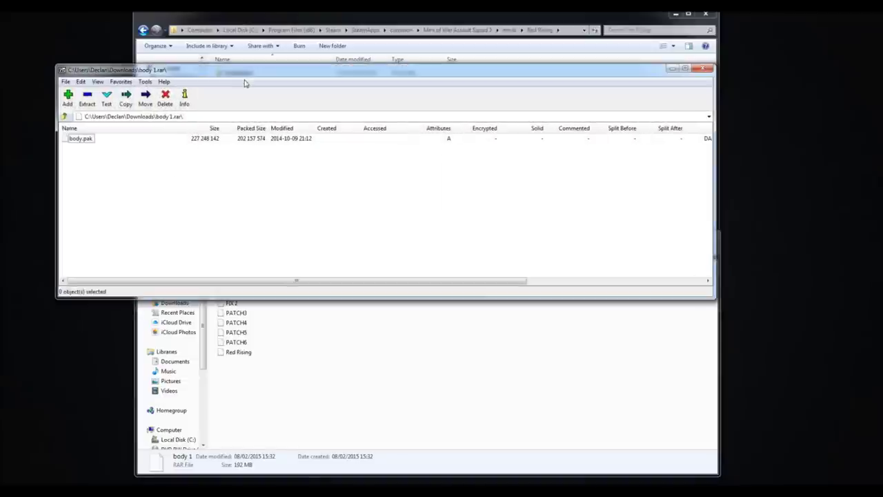
- In the Red Rising mod folder, browse through resource, entity, inventory and -equipment to the body folder
{"action": "double_click", "coordinate": [238, 82]}
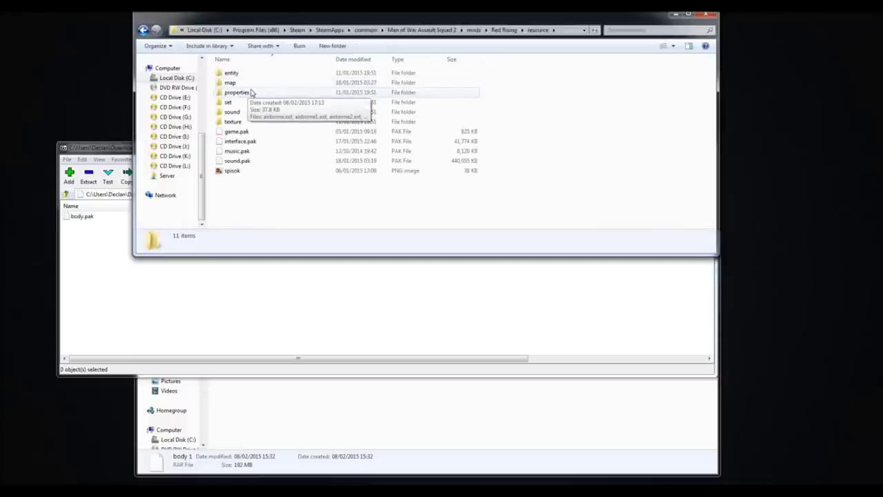
{"action": "double_click", "coordinate": [252, 73]}
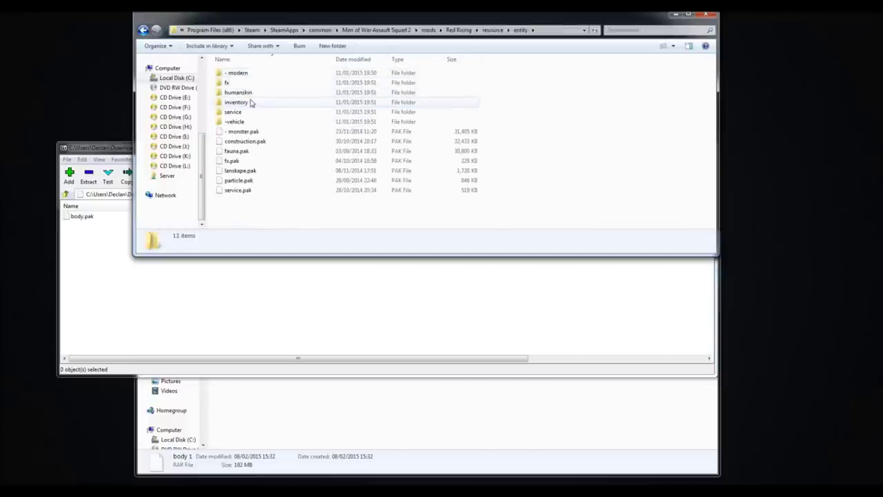
{"action": "double_click", "coordinate": [252, 102]}
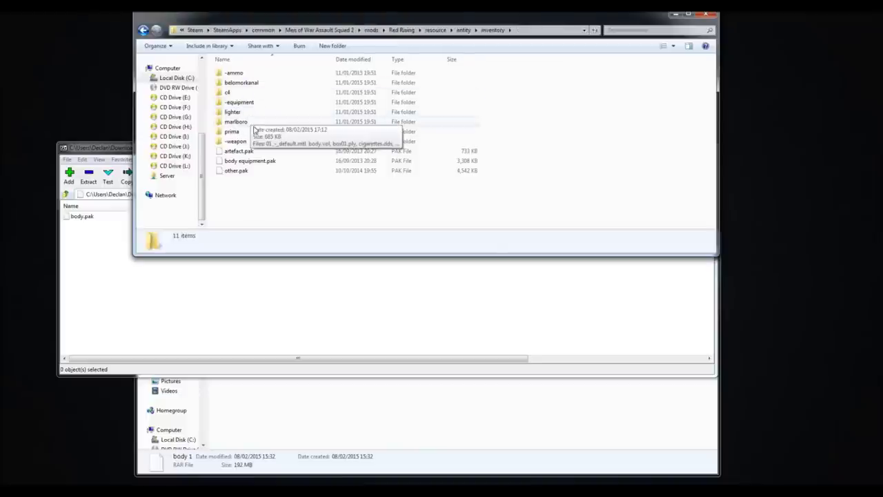
{"action": "double_click", "coordinate": [256, 103]}
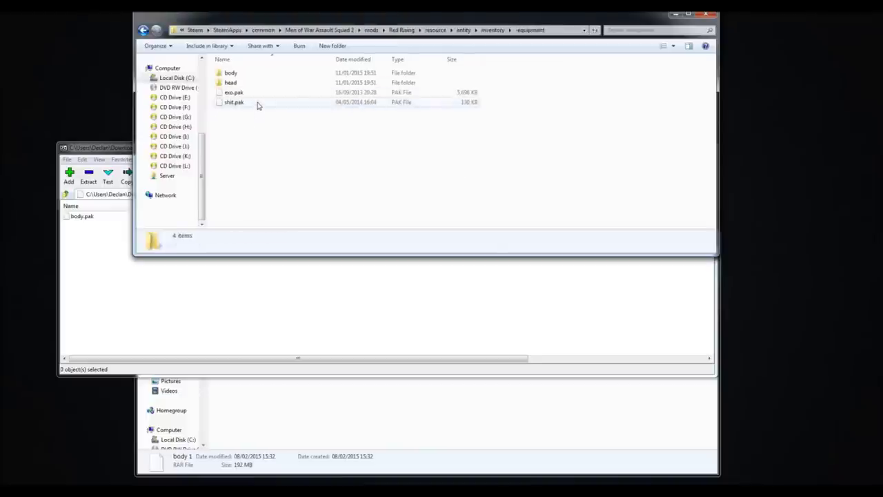
{"action": "double_click", "coordinate": [253, 76]}
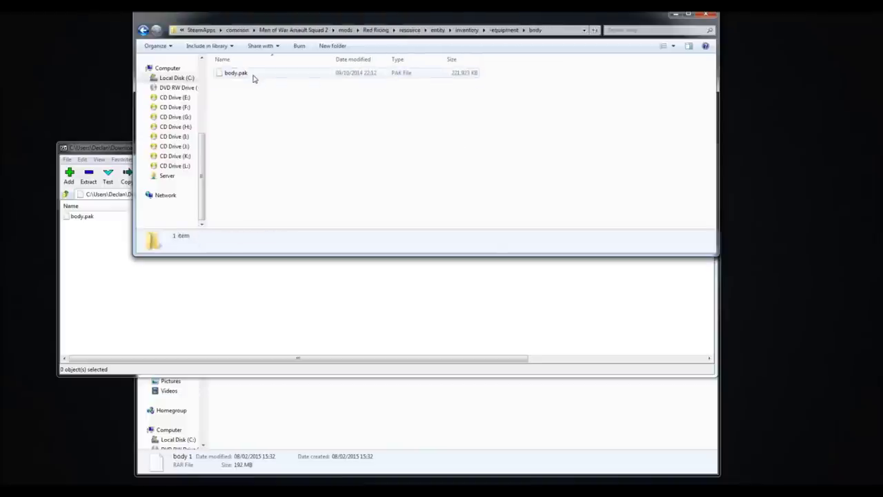
- Copy body.pak from the body 1 archive into the mod's body folder, replacing the existing file, and close the archive
{"action": "left_click", "coordinate": [214, 292]}
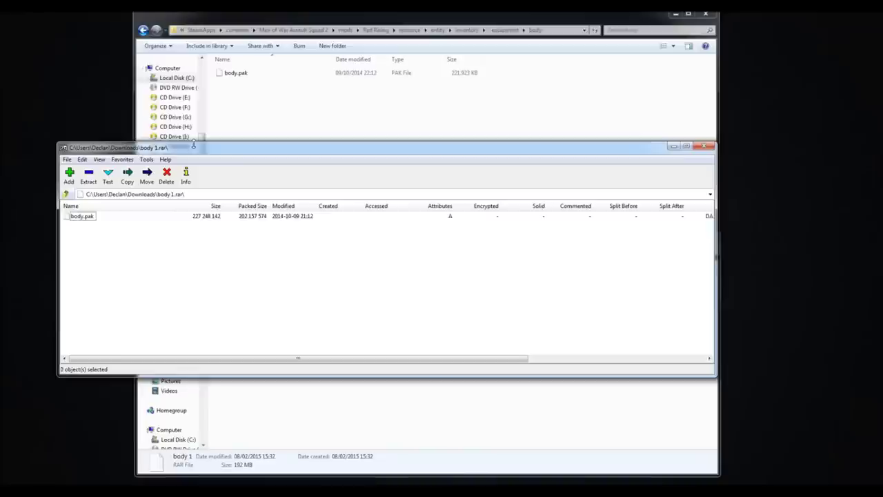
{"action": "left_click_drag", "start_coordinate": [198, 151], "coordinate": [211, 180]}
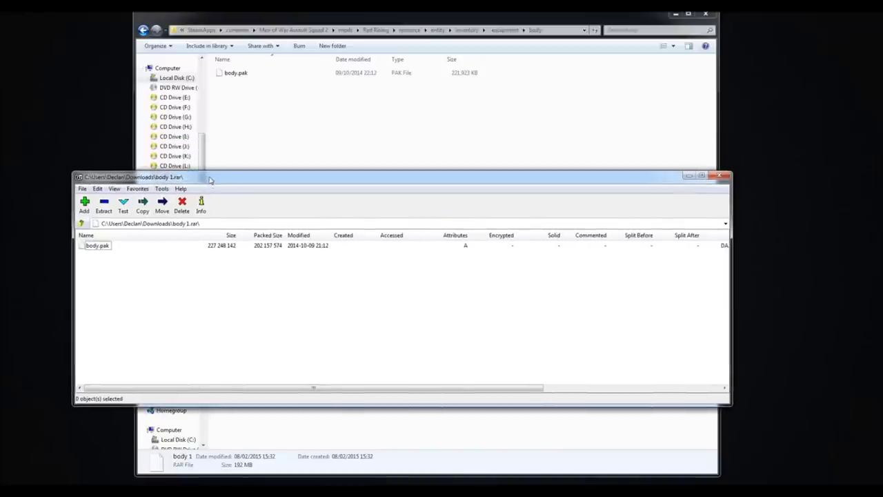
{"action": "left_click", "coordinate": [98, 250]}
{"action": "left_click_drag", "start_coordinate": [98, 252], "coordinate": [358, 136]}
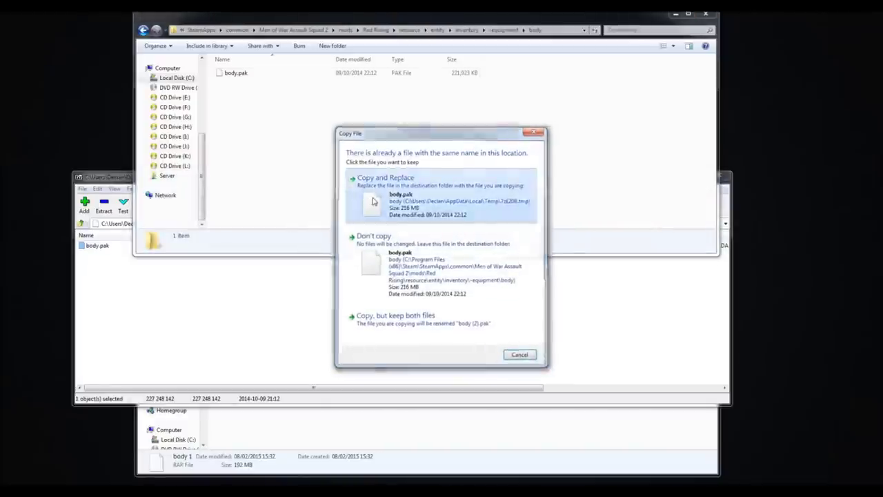
{"action": "left_click", "coordinate": [373, 198]}
{"action": "left_click", "coordinate": [376, 306]}
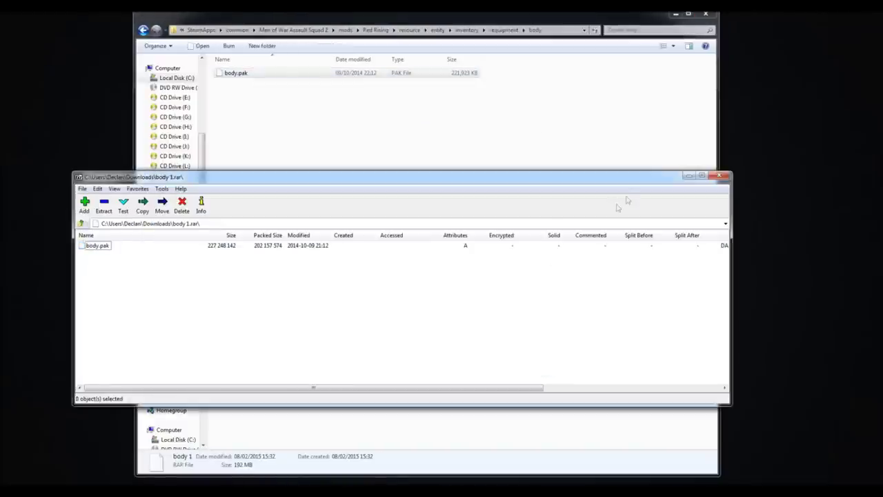
{"action": "left_click", "coordinate": [720, 175]}
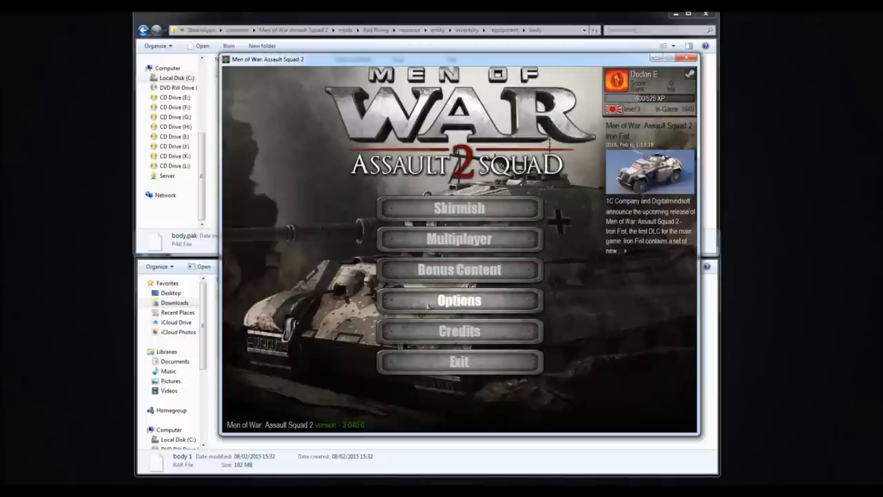
- Activate the Red Rising mod in the options of Men of War: Assault Squad 2
{"action": "left_click", "coordinate": [434, 300]}
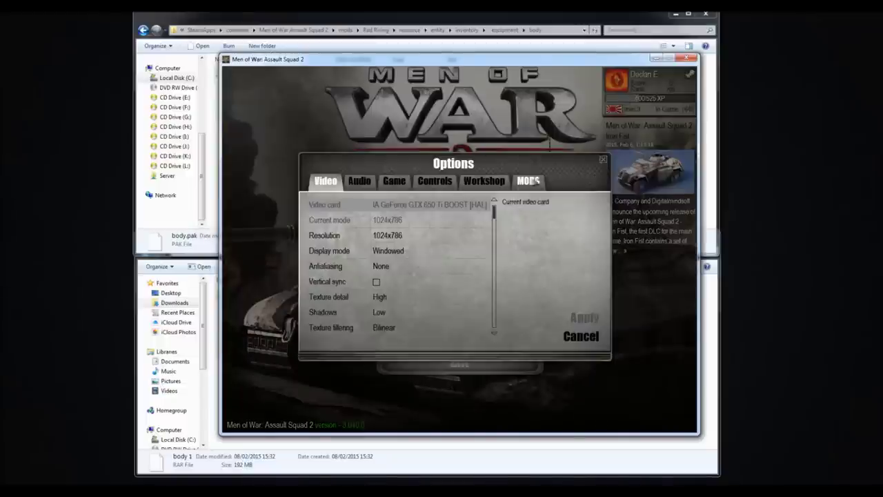
{"action": "left_click", "coordinate": [536, 181]}
{"action": "left_click", "coordinate": [338, 240]}
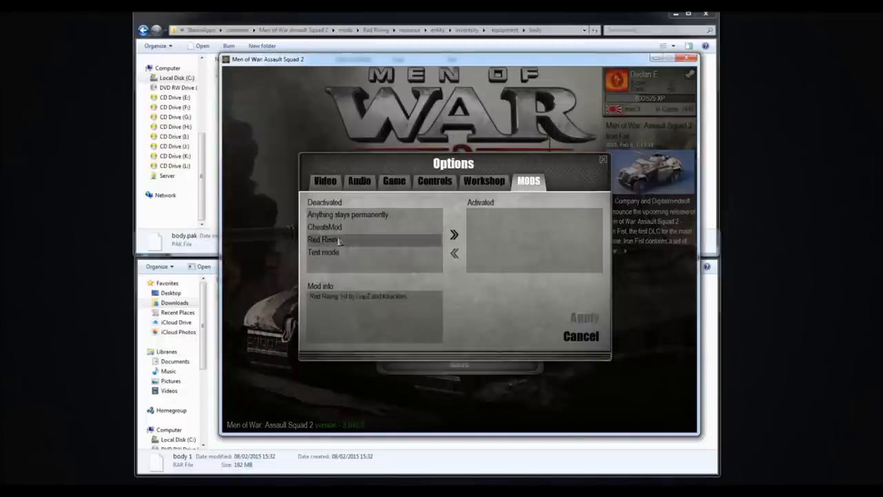
{"action": "left_click", "coordinate": [454, 235]}
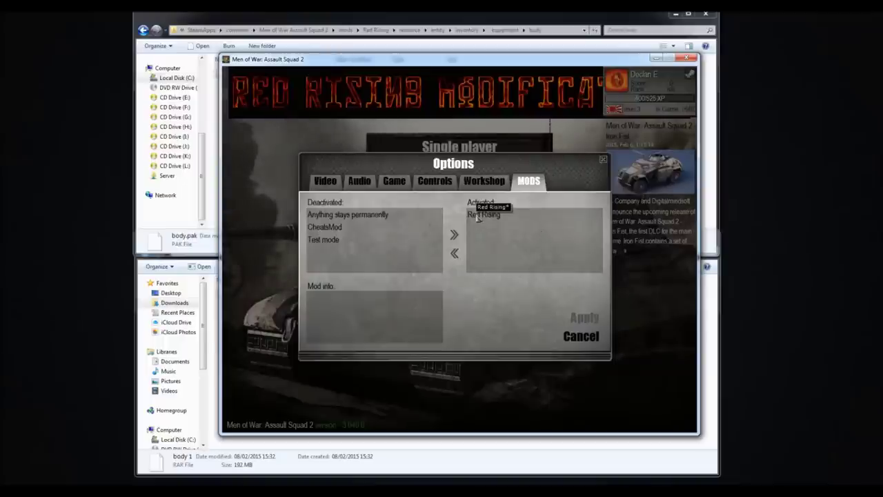
- Deactivate the Red Rising mod and exit the game to get back to the folder windows
{"action": "double_click", "coordinate": [477, 216]}
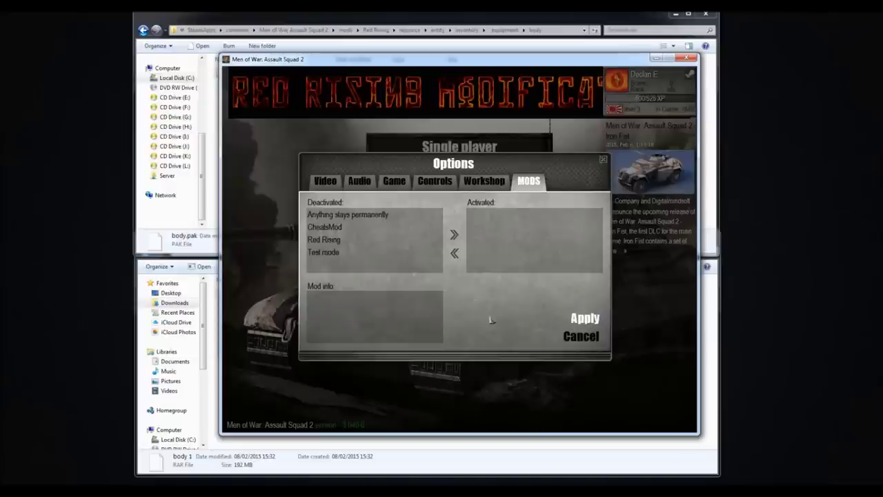
{"action": "key", "text": "Escape"}
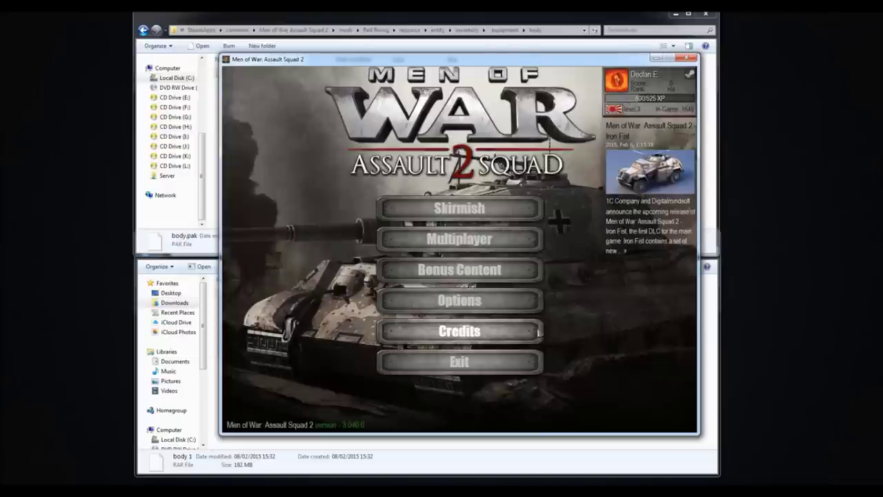
{"action": "left_click", "coordinate": [460, 361]}
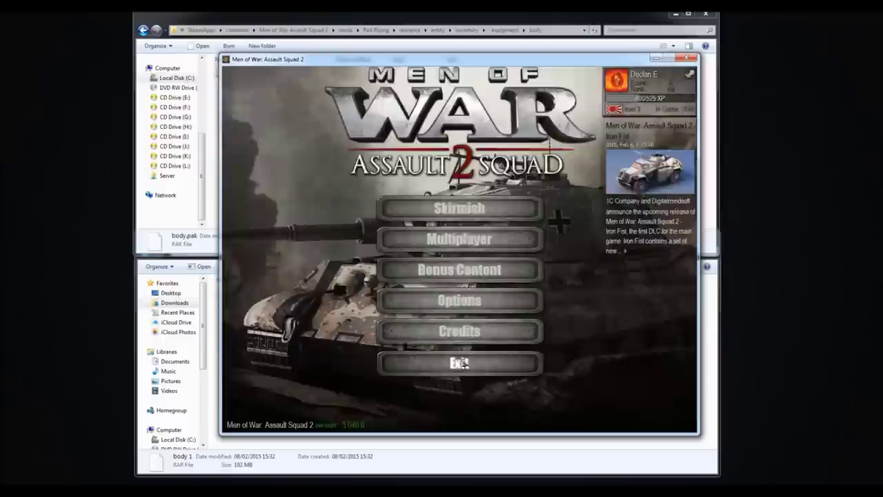
{"action": "left_click", "coordinate": [432, 280]}
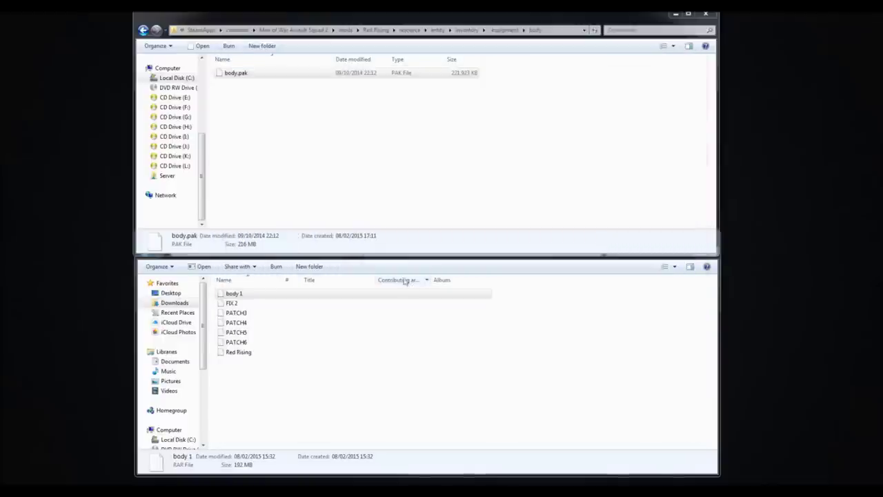
- Open the FIX 2 archive from the Downloads folder in 7-Zip and enter its FIX 2 folder
{"action": "left_click", "coordinate": [239, 304]}
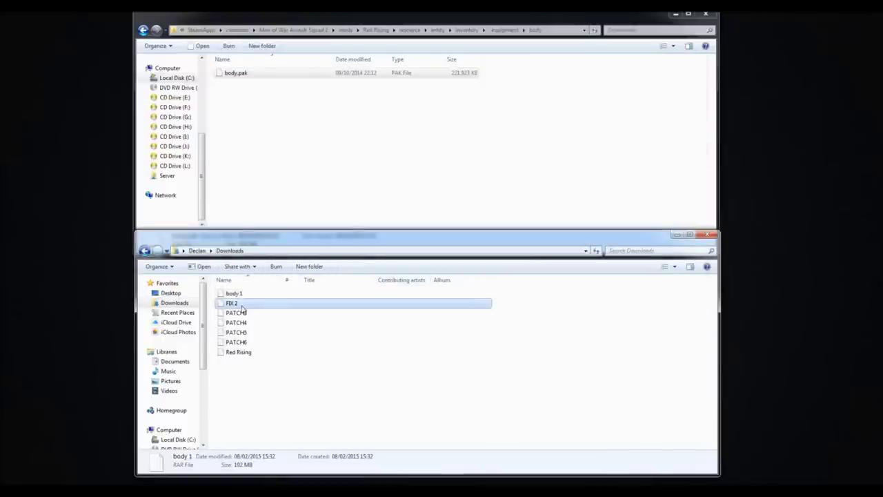
{"action": "right_click", "coordinate": [239, 304]}
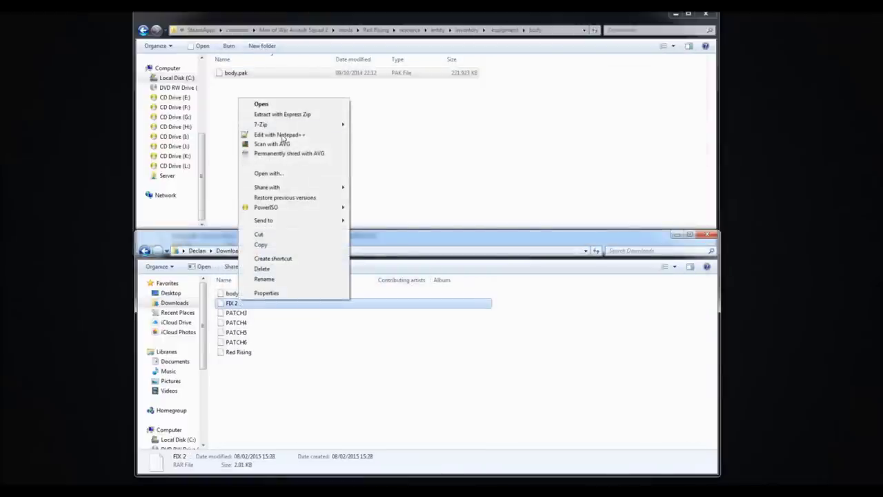
{"action": "mouse_move", "coordinate": [280, 124]}
{"action": "left_click", "coordinate": [359, 125]}
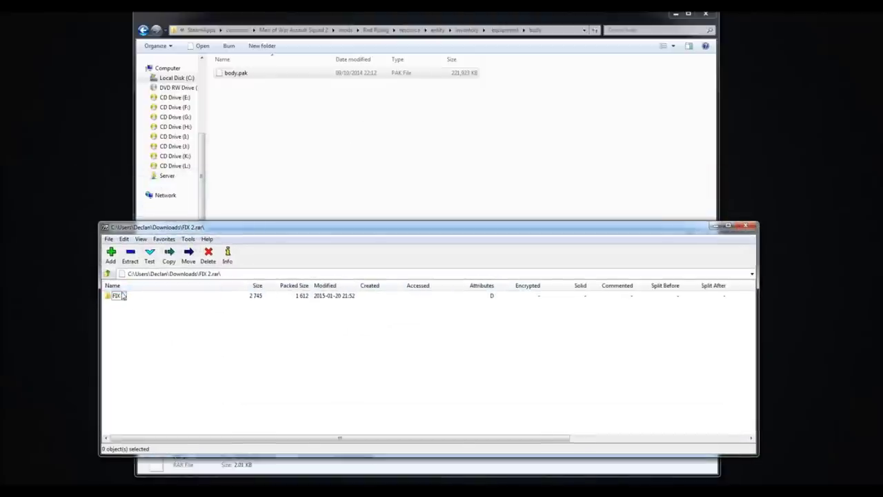
{"action": "double_click", "coordinate": [131, 298]}
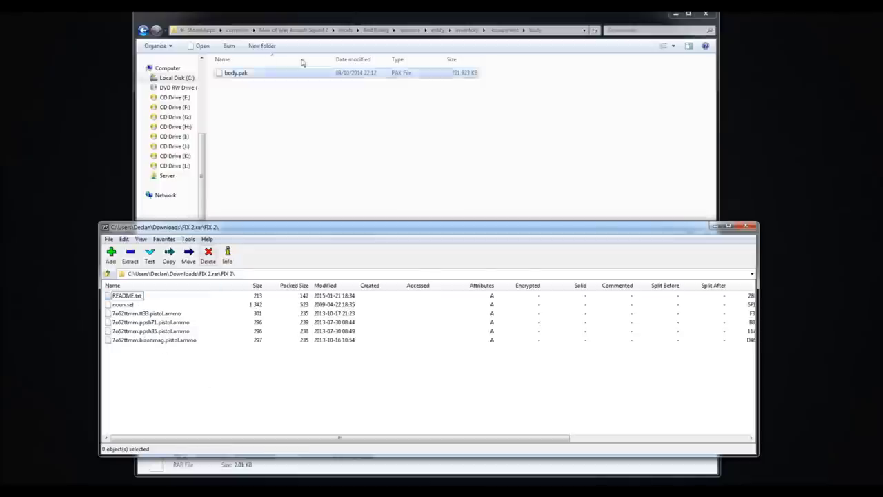
- Go back up from the body folder to the Red Rising mod's resource folder
{"action": "left_click", "coordinate": [306, 107]}
{"action": "key", "text": "BackSpace"}
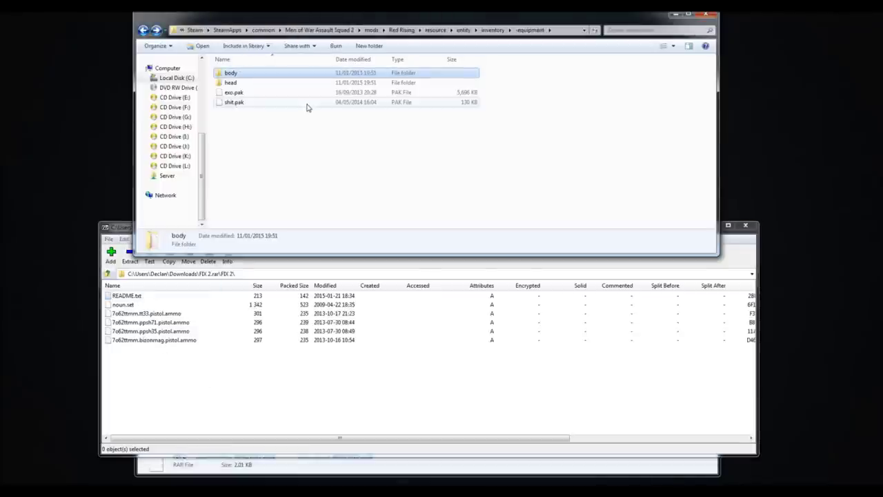
{"action": "left_click", "coordinate": [404, 31]}
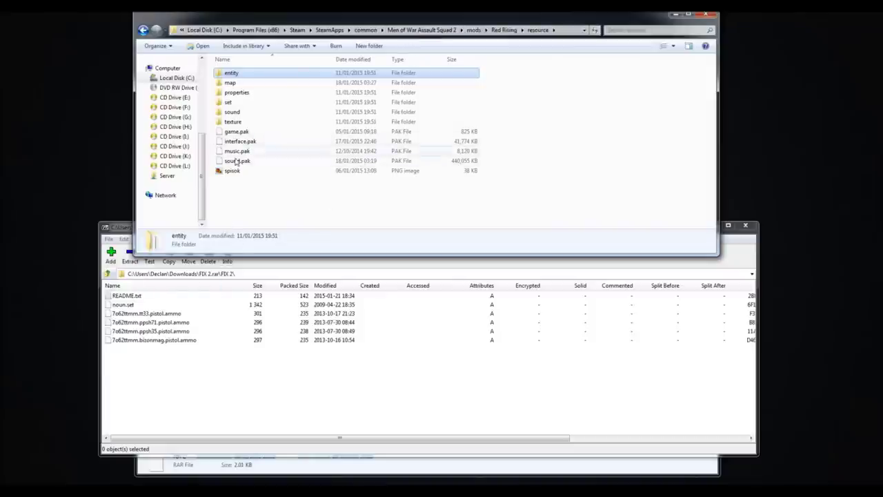
- Open README.txt in the FIX 2 archive to read its instructions, and close it
{"action": "left_click", "coordinate": [122, 296]}
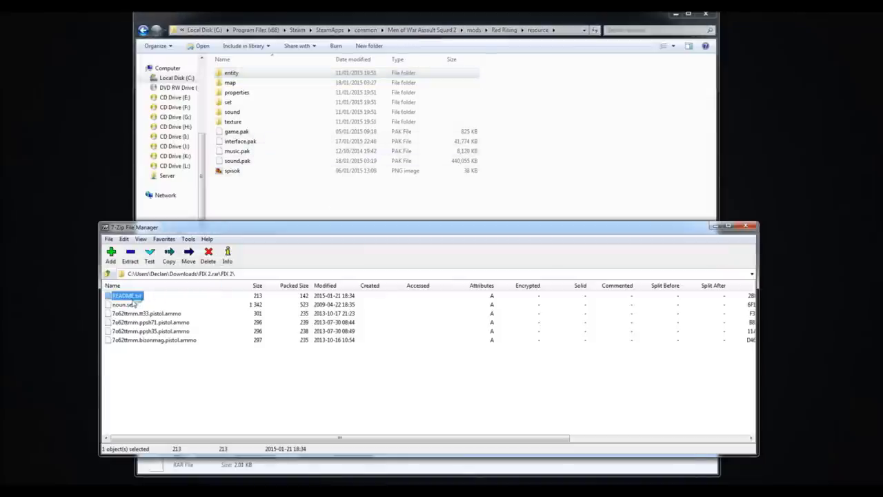
{"action": "double_click", "coordinate": [132, 297]}
{"action": "key", "text": "alt+F4"}
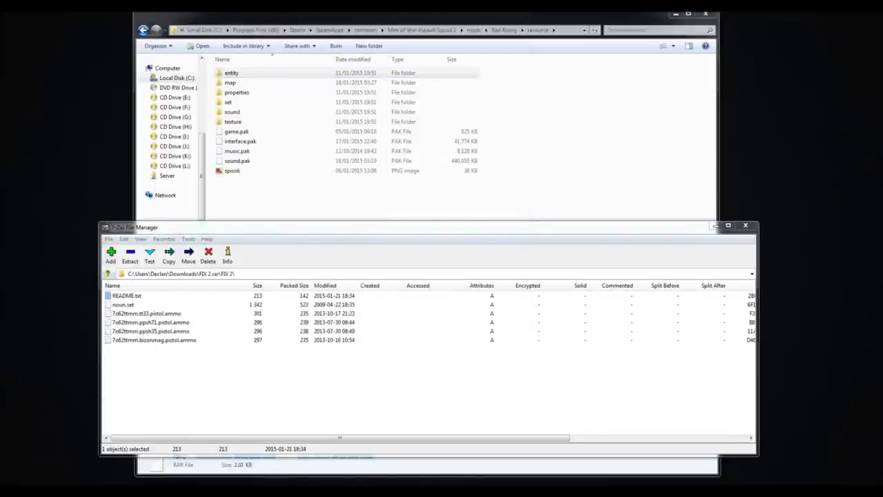
- Select the tt33 pistol ammo file in the archive and browse the mod's resource folder through set and stuff to ammo
{"action": "left_click", "coordinate": [170, 314]}
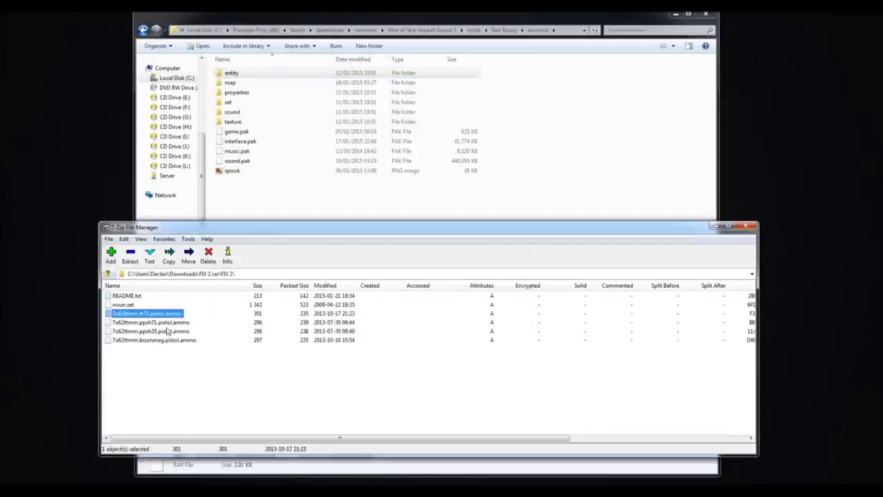
{"action": "double_click", "coordinate": [229, 101]}
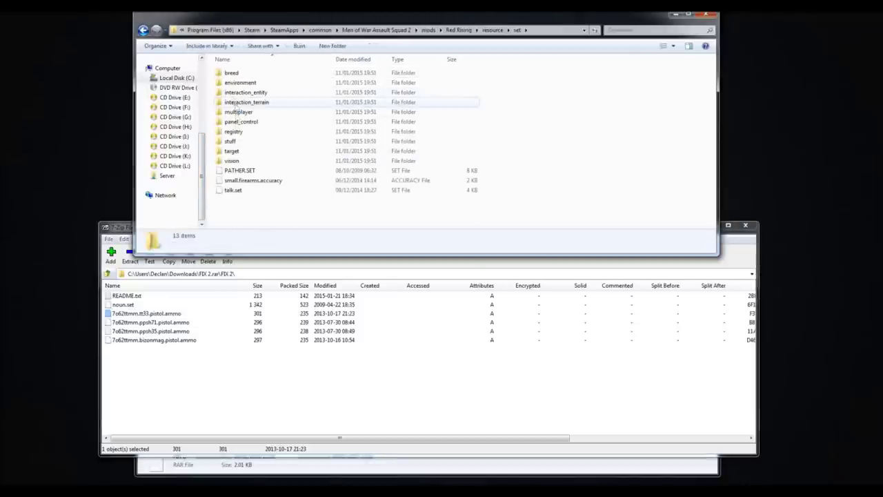
{"action": "left_click", "coordinate": [230, 141]}
{"action": "double_click", "coordinate": [230, 141]}
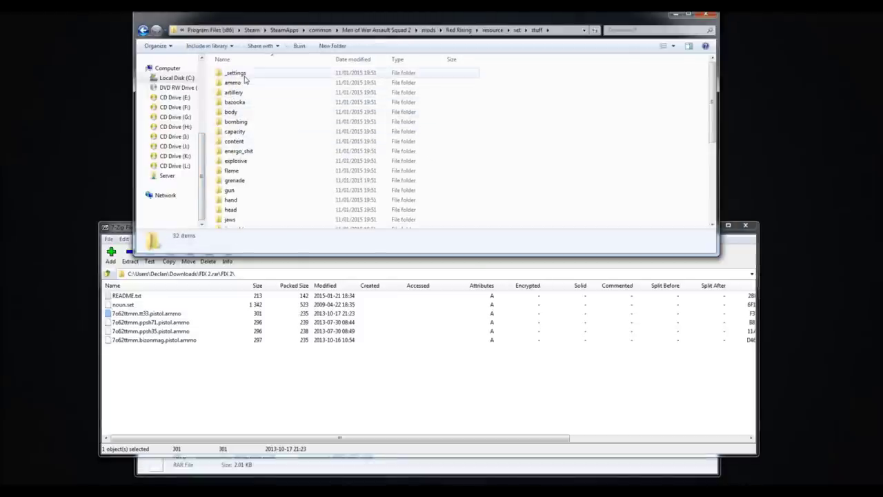
{"action": "double_click", "coordinate": [243, 84]}
- Look through the mod's ammo folder for the 7o62 pistol ammo files and search the folder for 7o62
{"action": "left_click", "coordinate": [273, 125]}
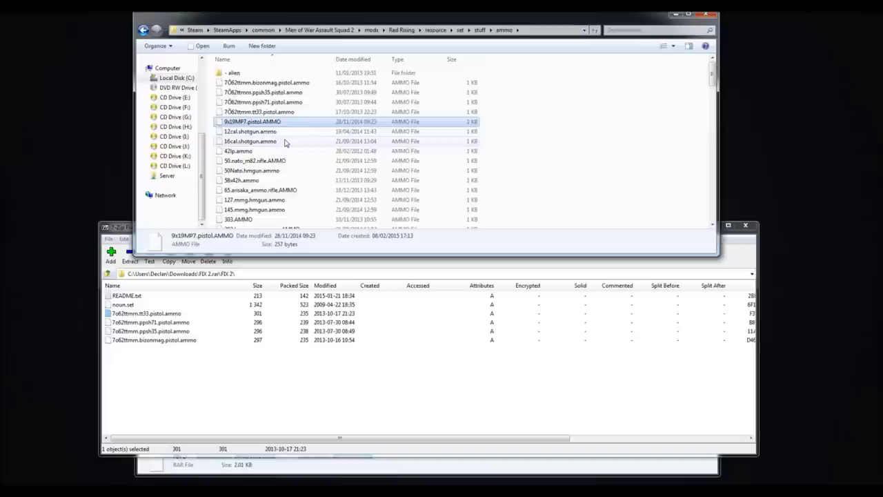
{"action": "scroll", "coordinate": [285, 142], "scroll_direction": "down", "scroll_amount": 1}
{"action": "scroll", "coordinate": [285, 142], "scroll_direction": "down", "scroll_amount": 4}
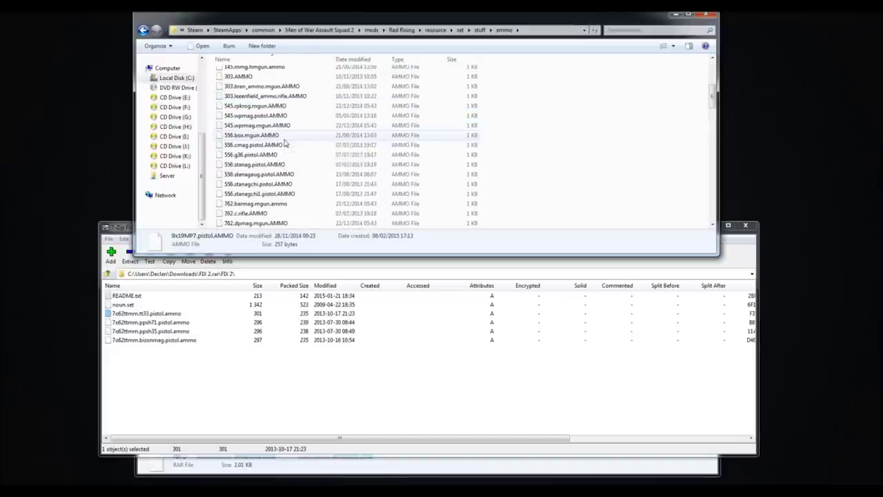
{"action": "scroll", "coordinate": [285, 142], "scroll_direction": "down", "scroll_amount": 10}
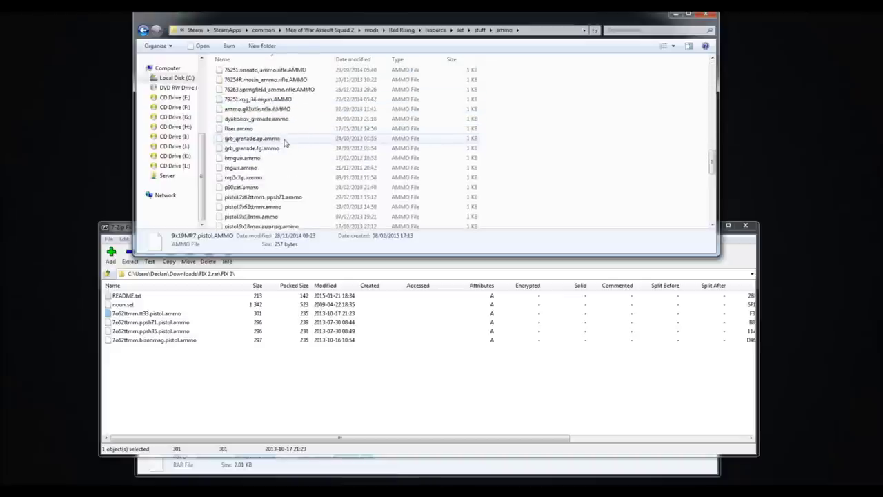
{"action": "scroll", "coordinate": [285, 142], "scroll_direction": "down", "scroll_amount": 10}
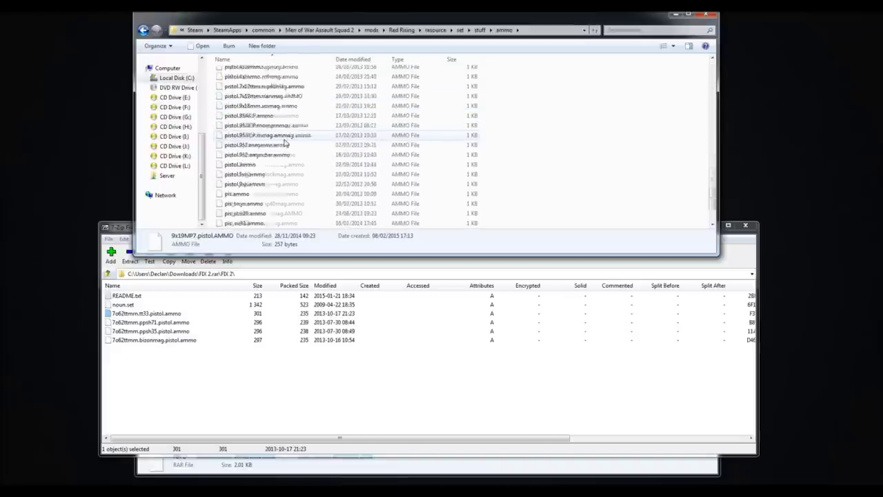
{"action": "scroll", "coordinate": [285, 142], "scroll_direction": "up", "scroll_amount": 5}
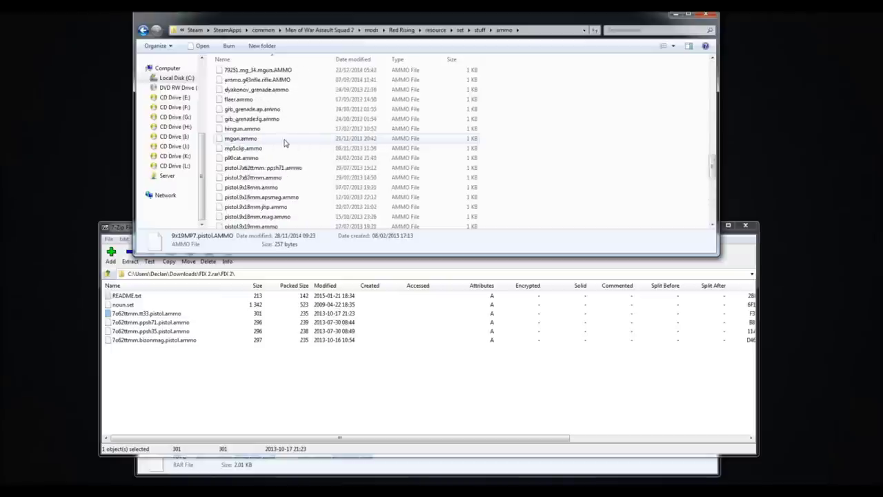
{"action": "left_click", "coordinate": [634, 30]}
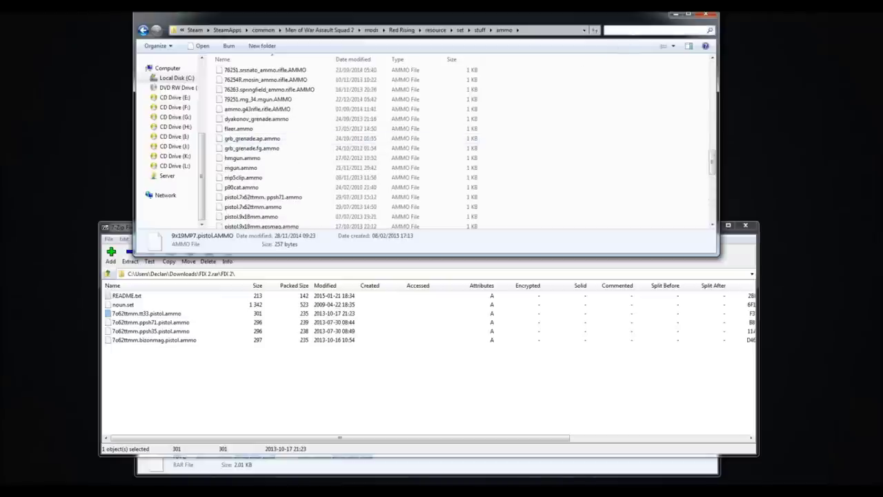
{"action": "type", "text": "7"}
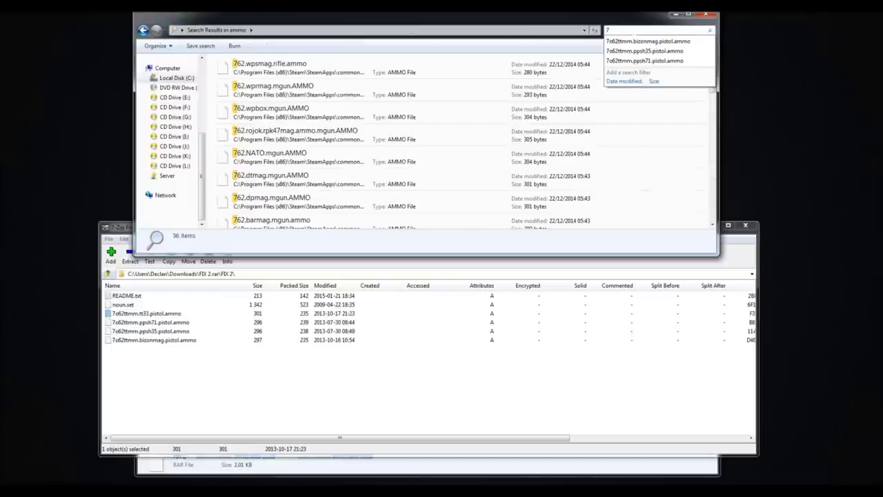
{"action": "type", "text": "o62"}
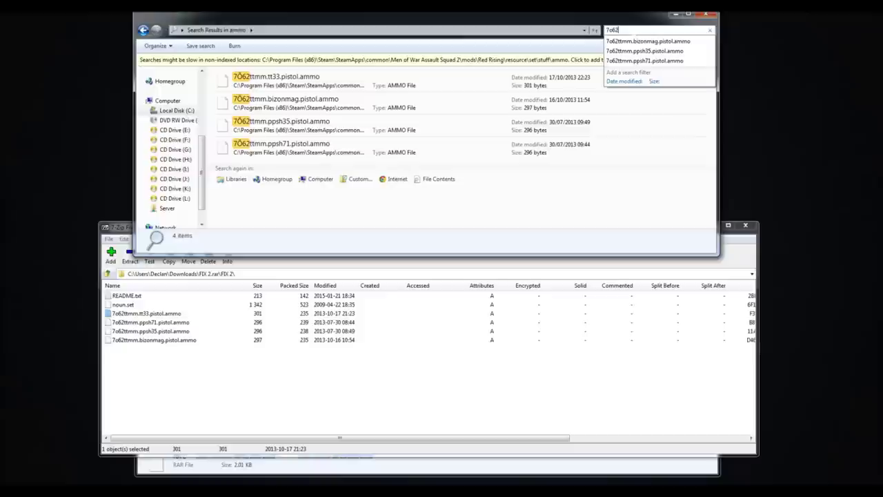
- Delete the four misnamed 7o62ttmm pistol ammo files (tt33, bizonmag, ppsh35 and ppsh71) found in the mod's ammo folder
{"action": "left_click", "coordinate": [302, 146]}
{"action": "left_click", "coordinate": [302, 125], "text": "ctrl"}
{"action": "left_click", "coordinate": [302, 100], "text": "ctrl"}
{"action": "left_click", "coordinate": [301, 78], "text": "ctrl"}
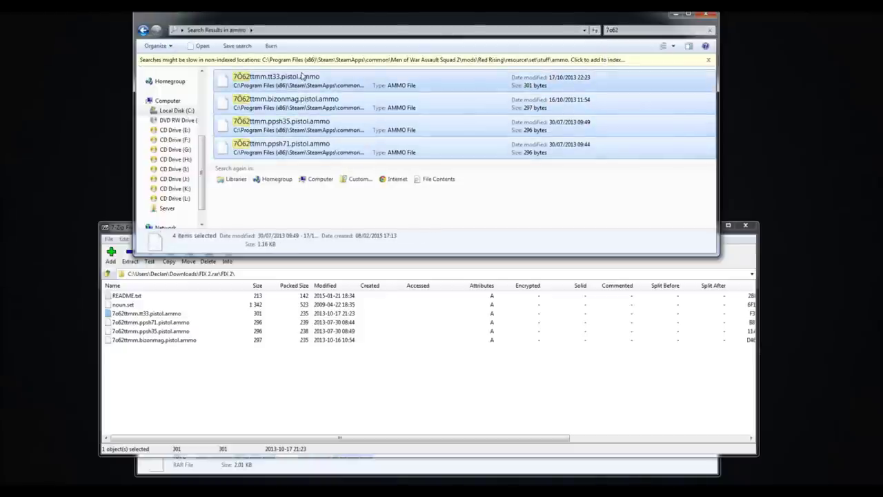
{"action": "key", "text": "Delete"}
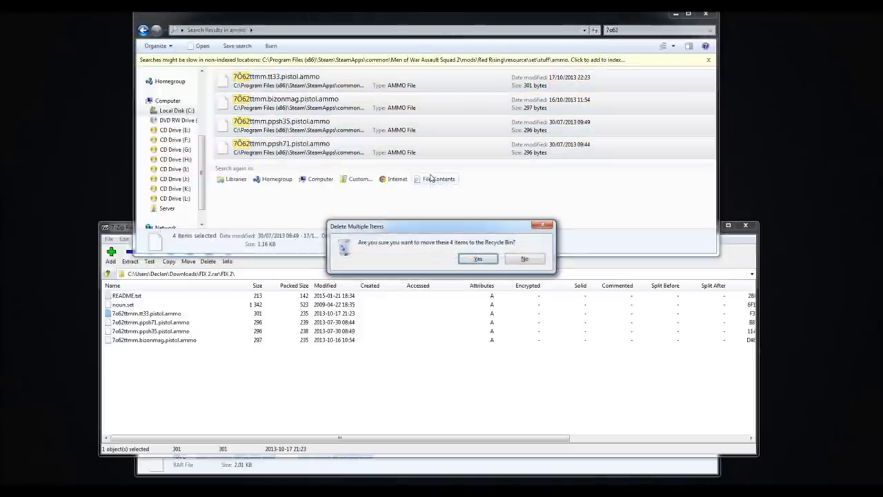
{"action": "key", "text": "Return"}
- Return to the ammo folder and copy the four 7o62ttmm pistol ammo files from the FIX 2 archive into it
{"action": "left_click", "coordinate": [142, 30]}
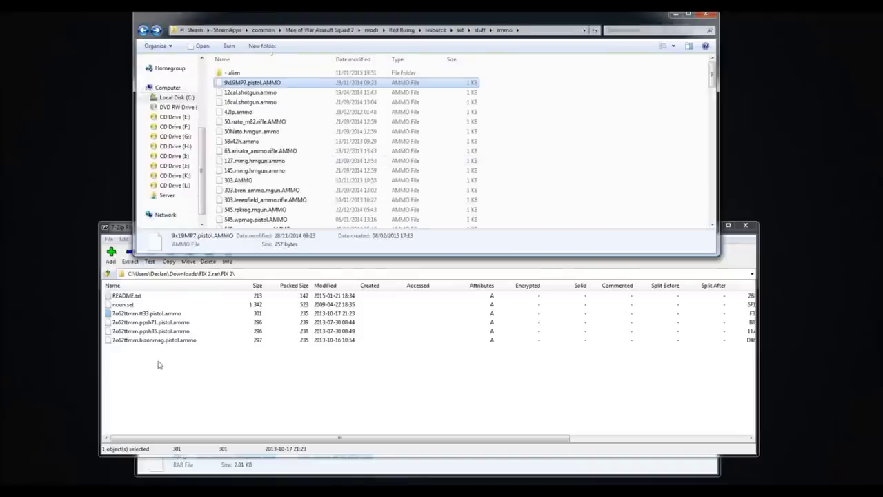
{"action": "left_click_drag", "start_coordinate": [158, 363], "coordinate": [122, 314]}
{"action": "left_click_drag", "start_coordinate": [187, 310], "coordinate": [576, 153]}
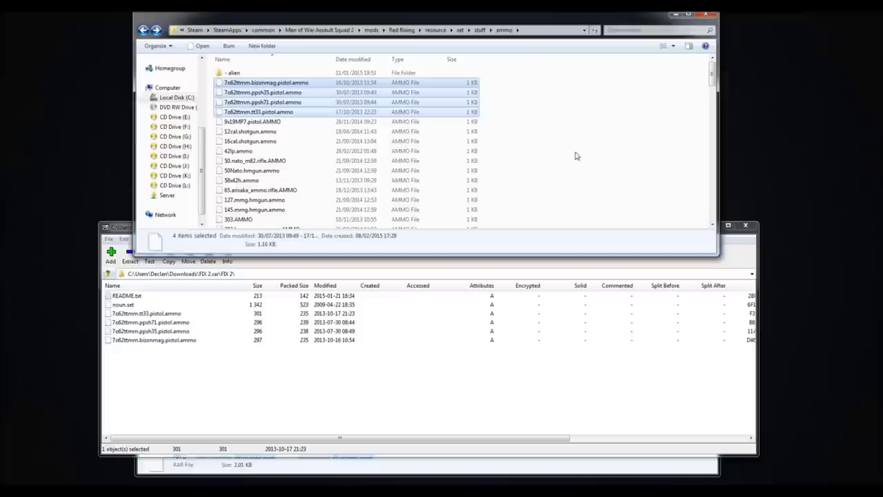
{"action": "left_click", "coordinate": [174, 402]}
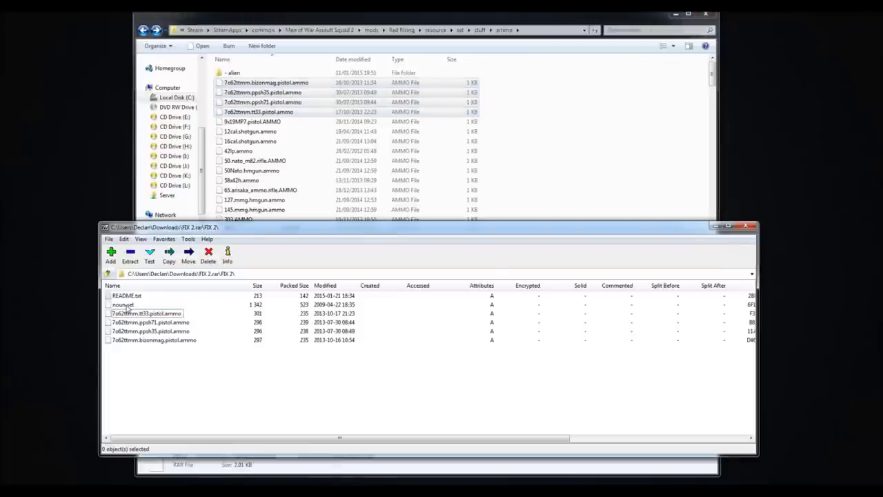
- Delete the .set file with the garbled spelling of noun from the mod's set\environment folder
{"action": "left_click", "coordinate": [126, 306]}
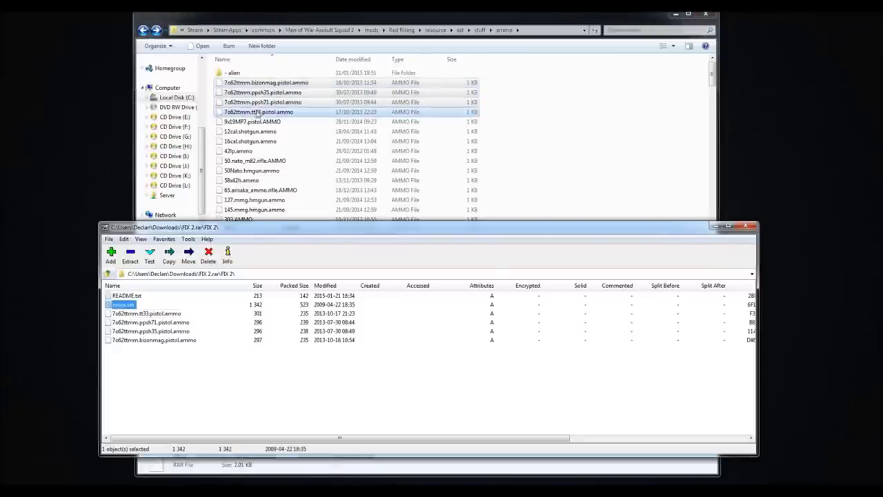
{"action": "left_click", "coordinate": [460, 30]}
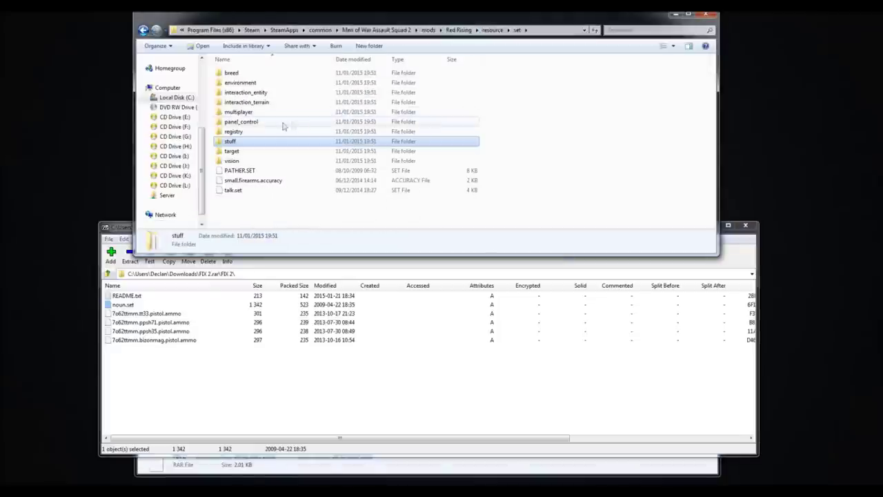
{"action": "double_click", "coordinate": [235, 83]}
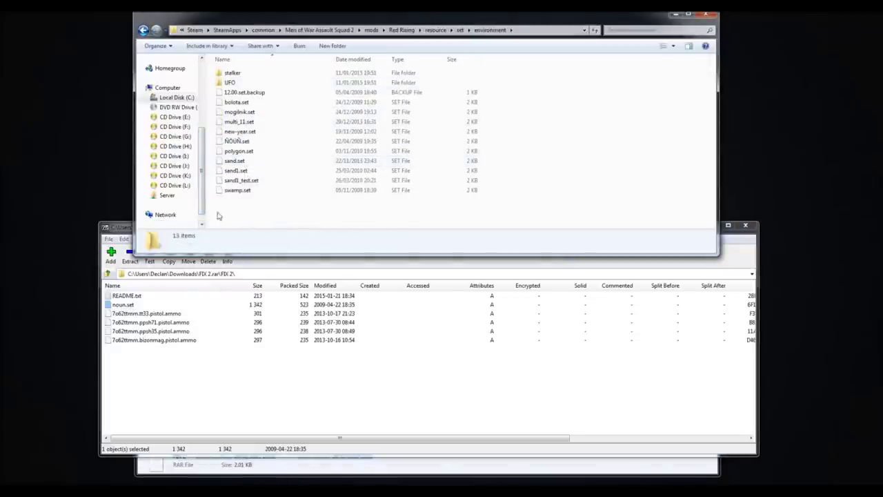
{"action": "left_click", "coordinate": [247, 143]}
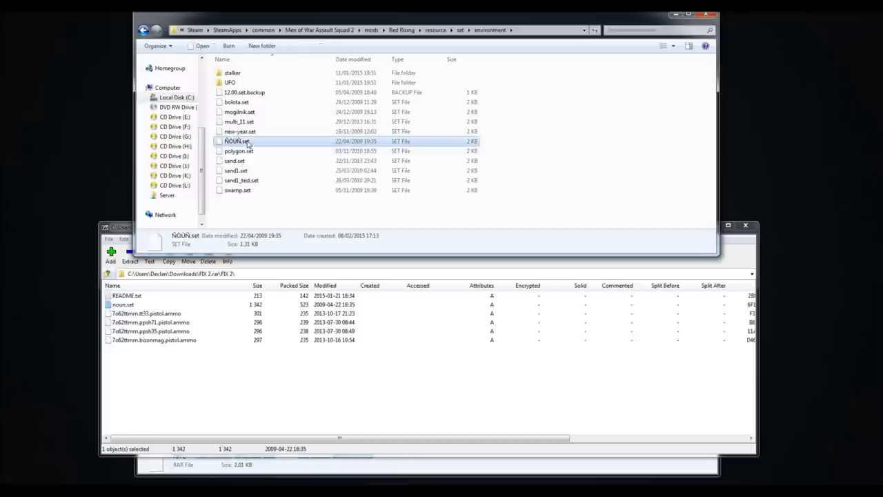
{"action": "key", "text": "Delete"}
{"action": "key", "text": "Return"}
- Copy noun.set from the FIX 2 archive into the environment folder and close the archive
{"action": "left_click_drag", "start_coordinate": [133, 306], "coordinate": [558, 177]}
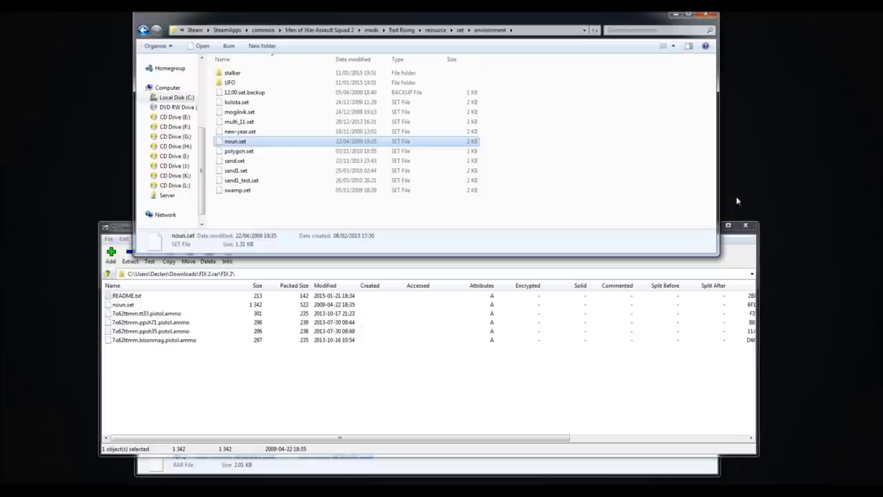
{"action": "left_click", "coordinate": [745, 225]}
{"action": "left_click", "coordinate": [238, 314]}
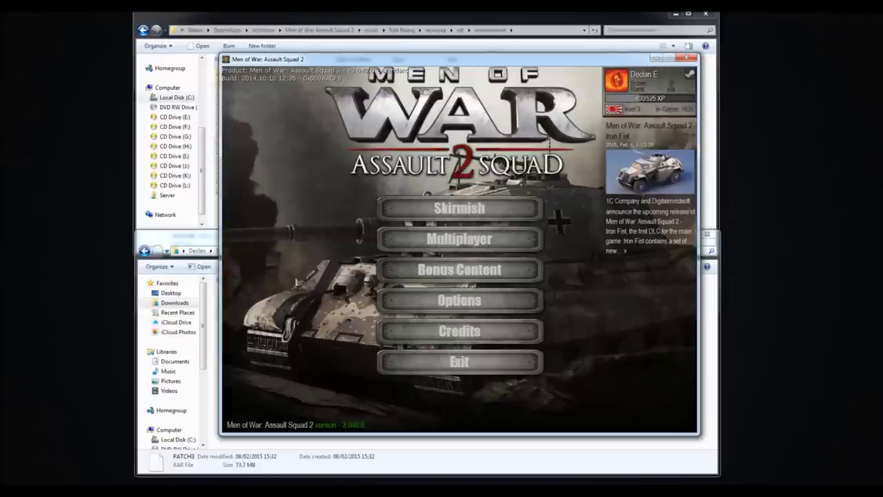
- Activate the Red Rising mod in the mod options of Men of War: Assault Squad 2
{"action": "left_click", "coordinate": [507, 300]}
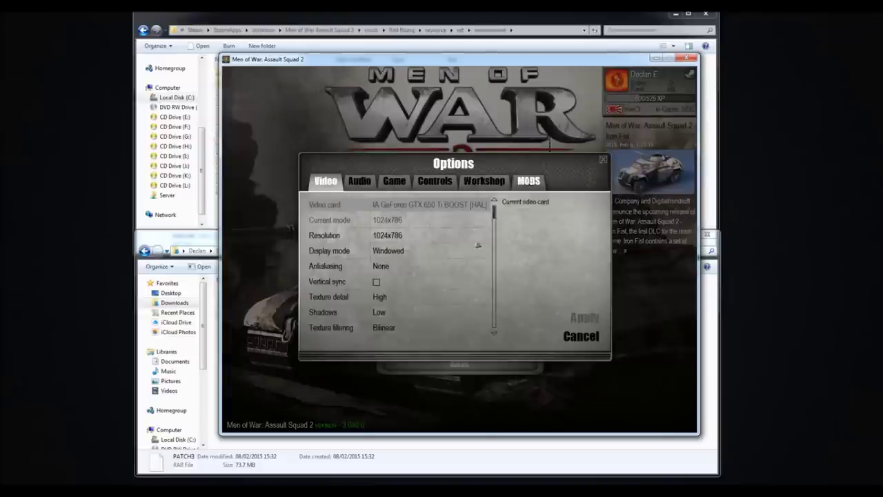
{"action": "left_click", "coordinate": [528, 181]}
{"action": "double_click", "coordinate": [336, 239]}
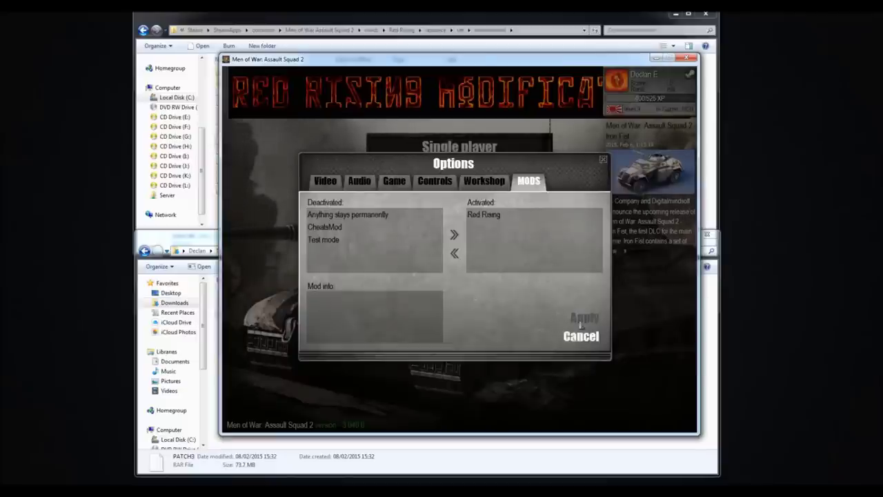
- Deactivate the Red Rising mod, apply the change and exit the game
{"action": "double_click", "coordinate": [494, 214]}
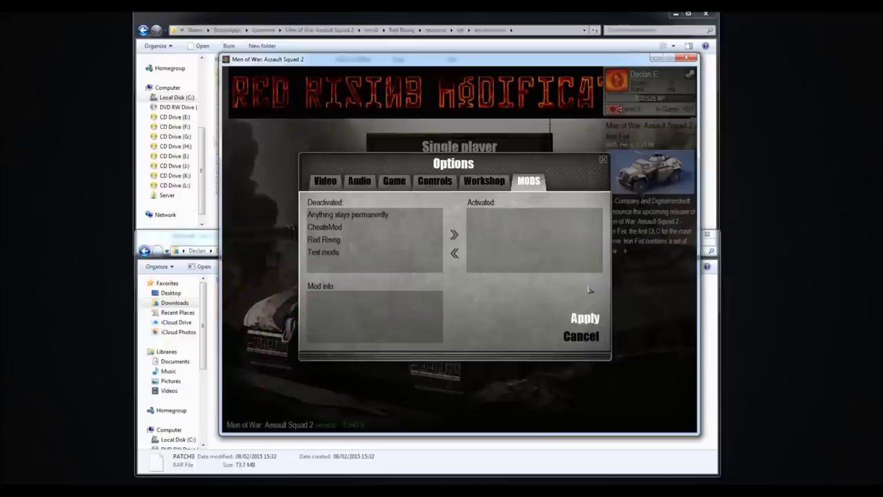
{"action": "left_click", "coordinate": [583, 318]}
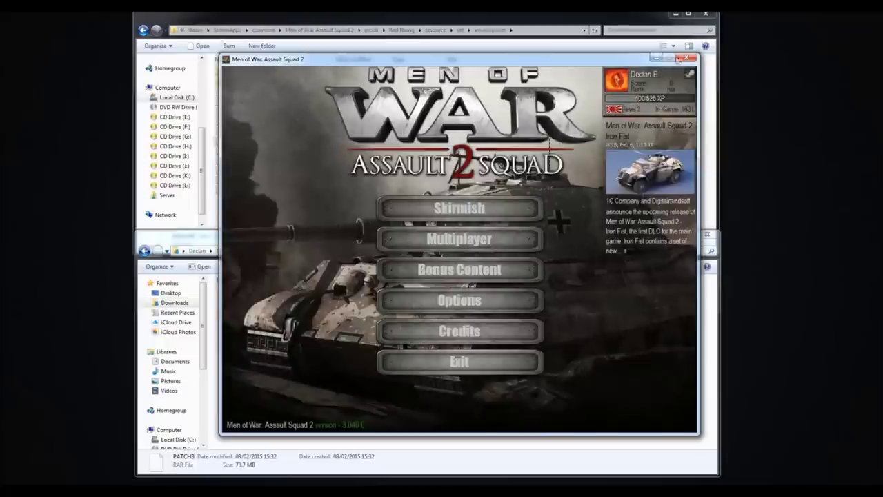
{"action": "left_click", "coordinate": [458, 360]}
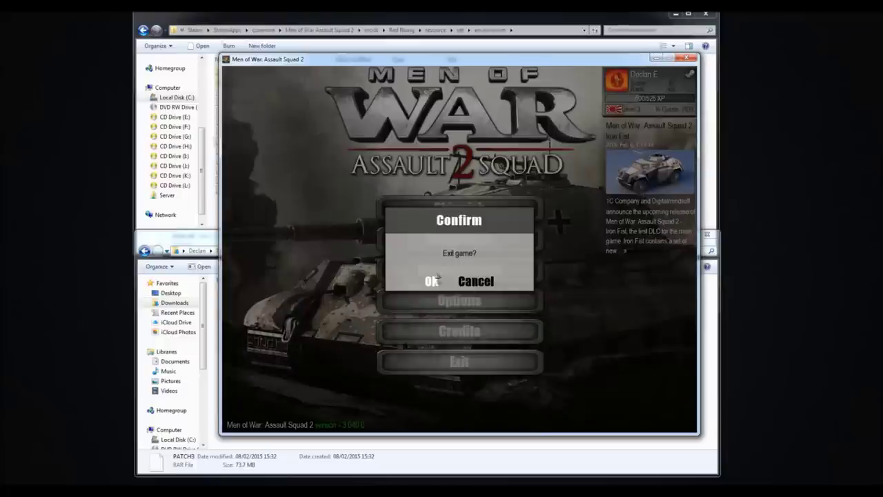
{"action": "left_click", "coordinate": [433, 280]}
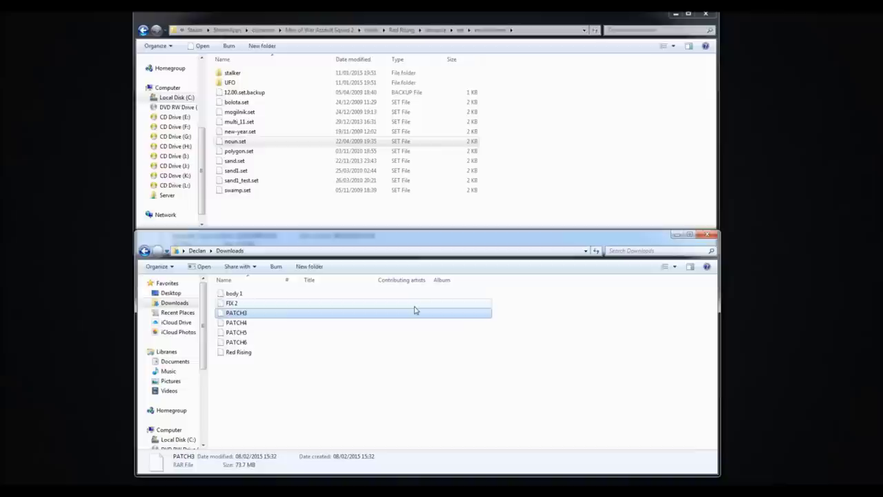
- Open the PATCH3 archive from Downloads in 7-Zip and go up to the mod's main Red Rising folder in File Explorer
{"action": "right_click", "coordinate": [246, 315]}
{"action": "mouse_move", "coordinate": [346, 141]}
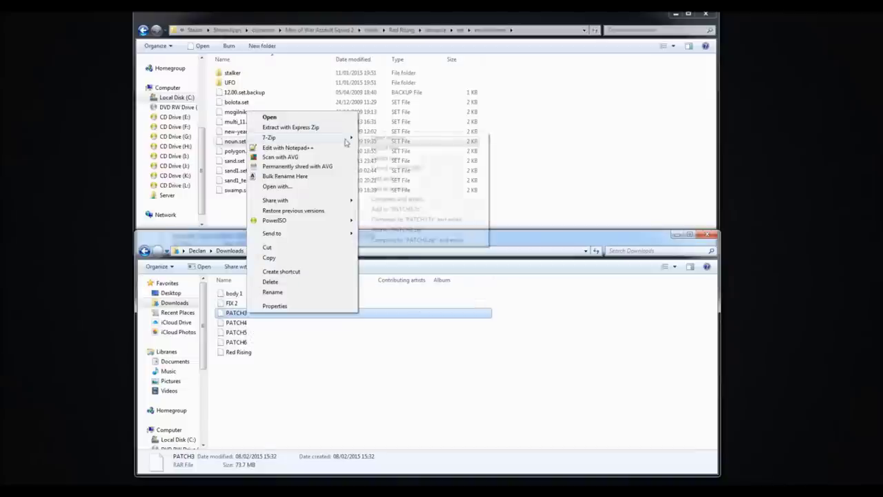
{"action": "left_click", "coordinate": [378, 141]}
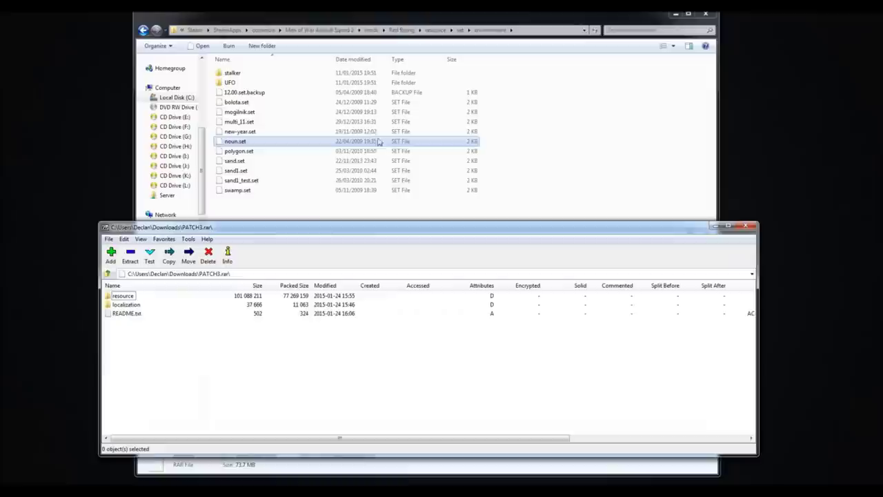
{"action": "left_click_drag", "start_coordinate": [247, 232], "coordinate": [247, 247]}
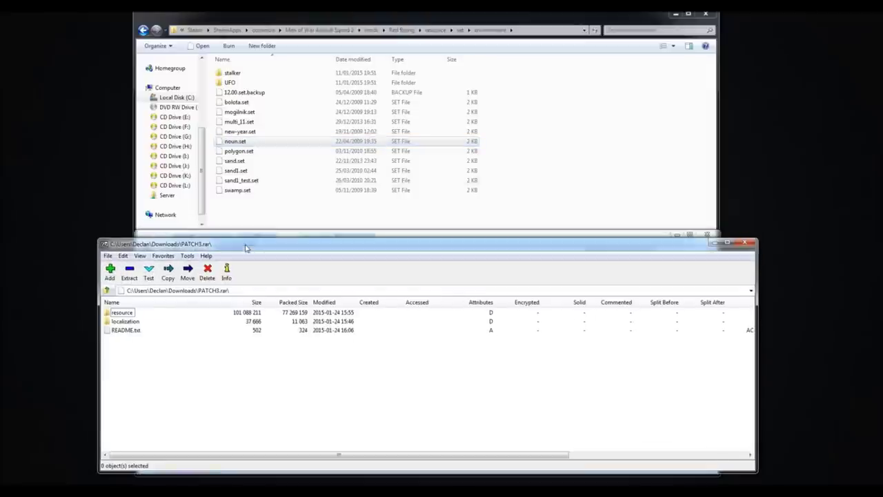
{"action": "left_click", "coordinate": [403, 31]}
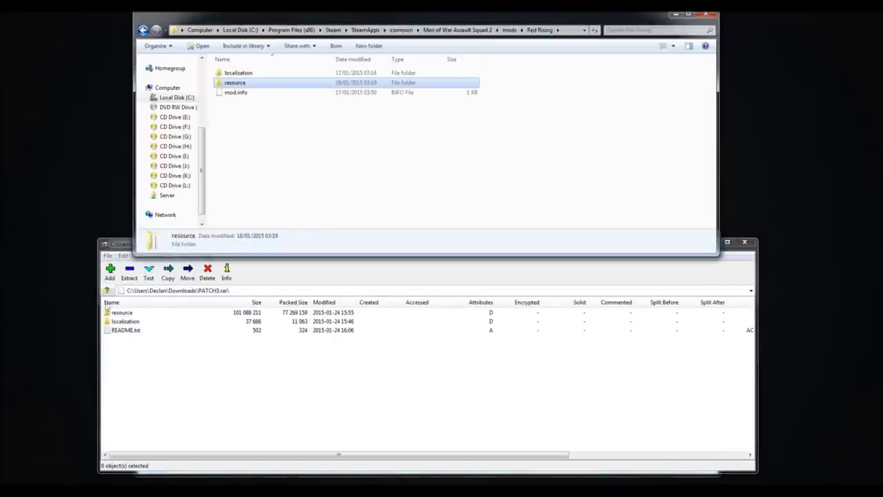
- Copy the resource and localization folders from the PATCH3 archive into the Red Rising folder, merging folders and replacing all conflicting files
{"action": "left_click", "coordinate": [123, 314]}
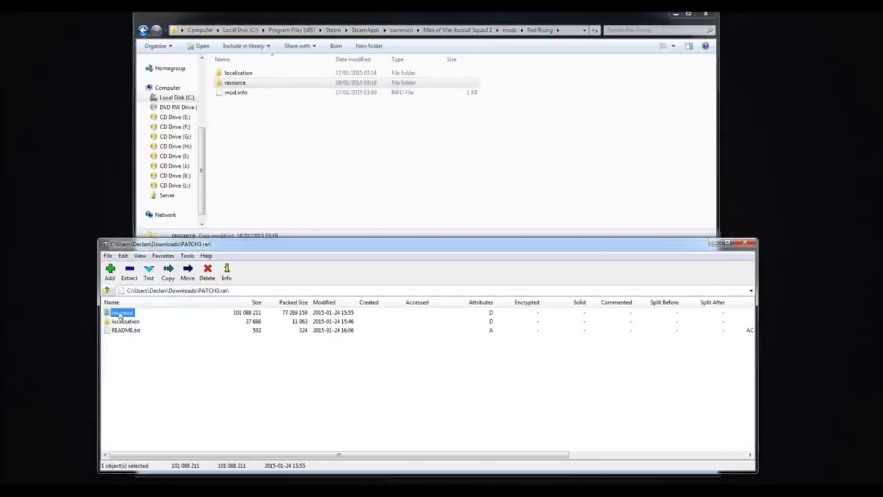
{"action": "left_click", "coordinate": [123, 322]}
{"action": "left_click", "coordinate": [122, 314], "text": "ctrl"}
{"action": "left_click_drag", "start_coordinate": [123, 314], "coordinate": [293, 181]}
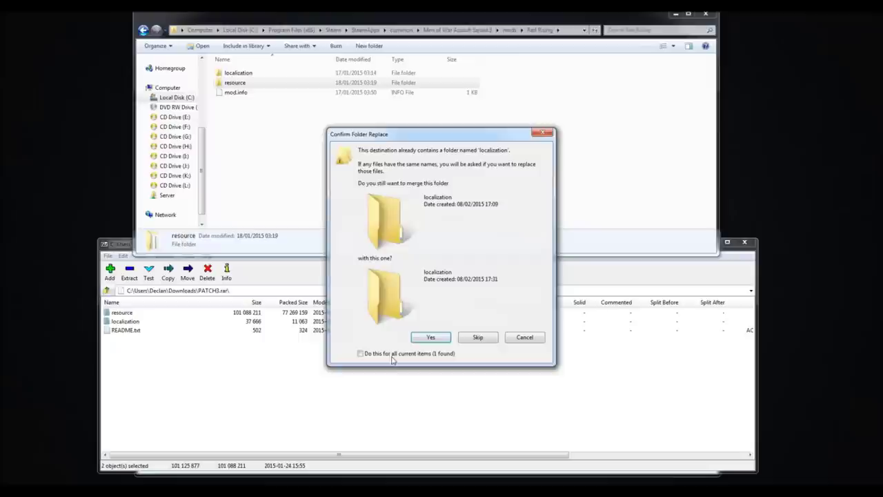
{"action": "left_click", "coordinate": [430, 337]}
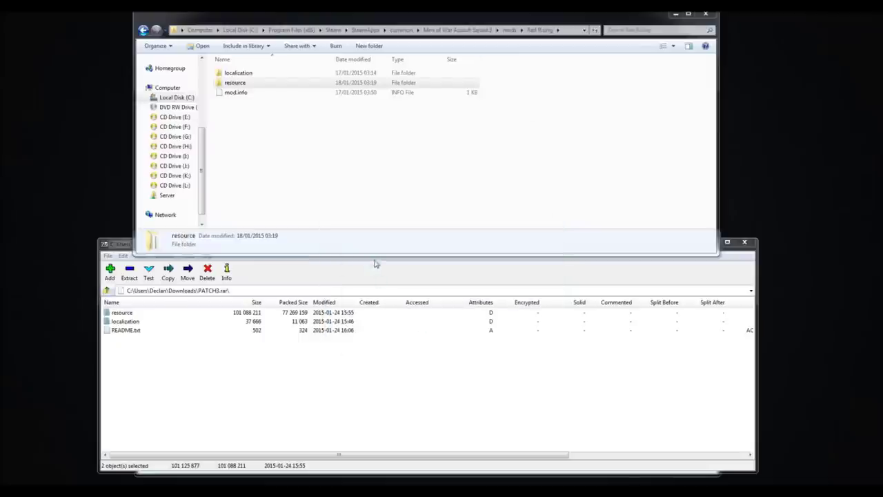
{"action": "left_click", "coordinate": [383, 353]}
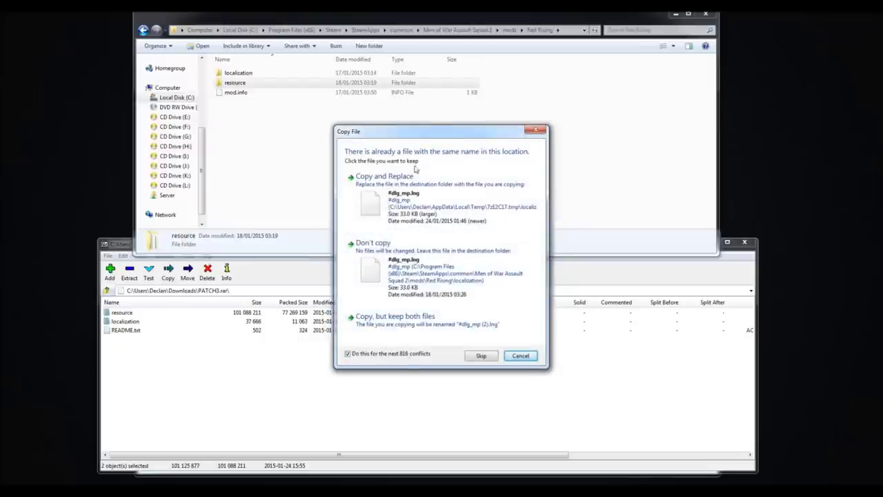
{"action": "left_click", "coordinate": [409, 199]}
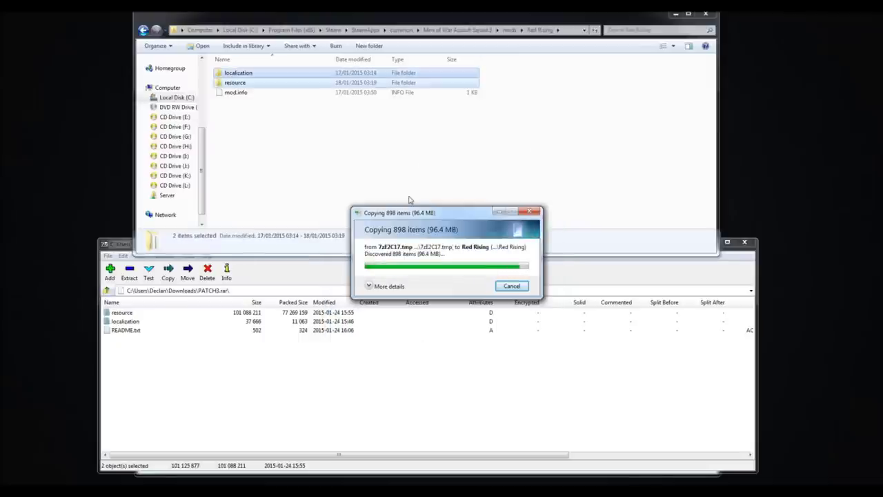
{"action": "left_click", "coordinate": [250, 337]}
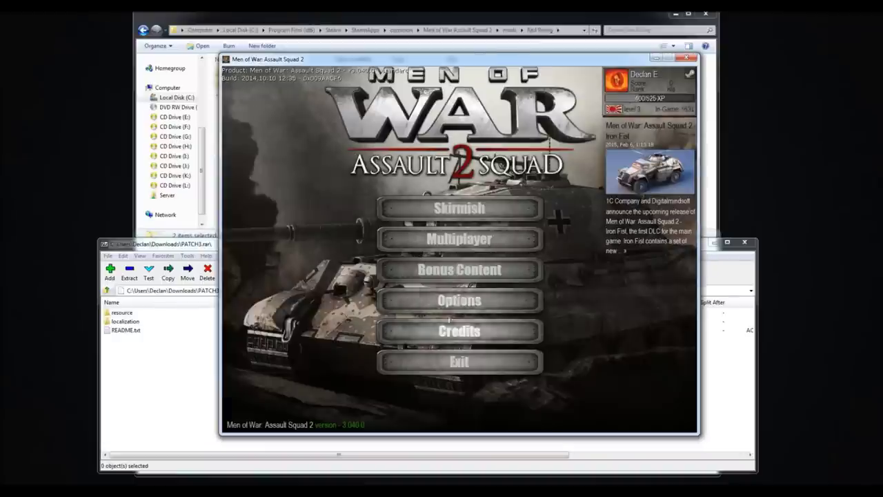
- Activate the Red Rising mod in the game's mod options and apply it with PATCH3 installed
{"action": "left_click", "coordinate": [487, 302]}
{"action": "left_click", "coordinate": [531, 185]}
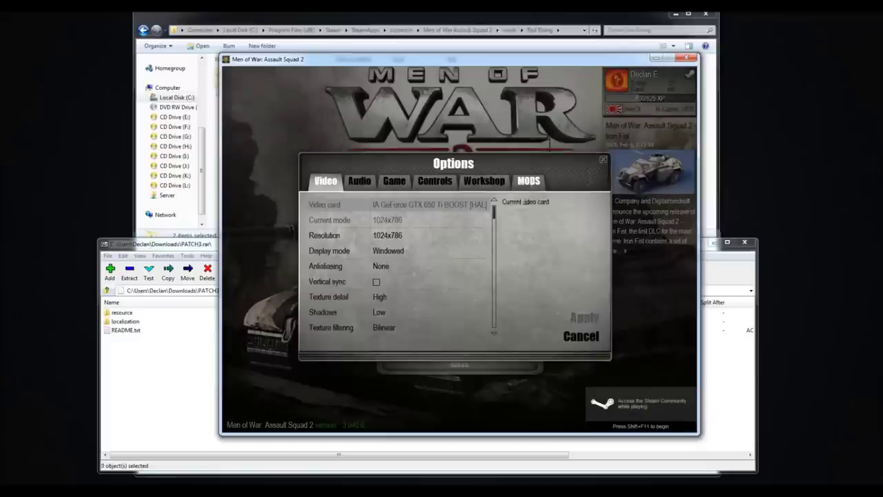
{"action": "double_click", "coordinate": [340, 240]}
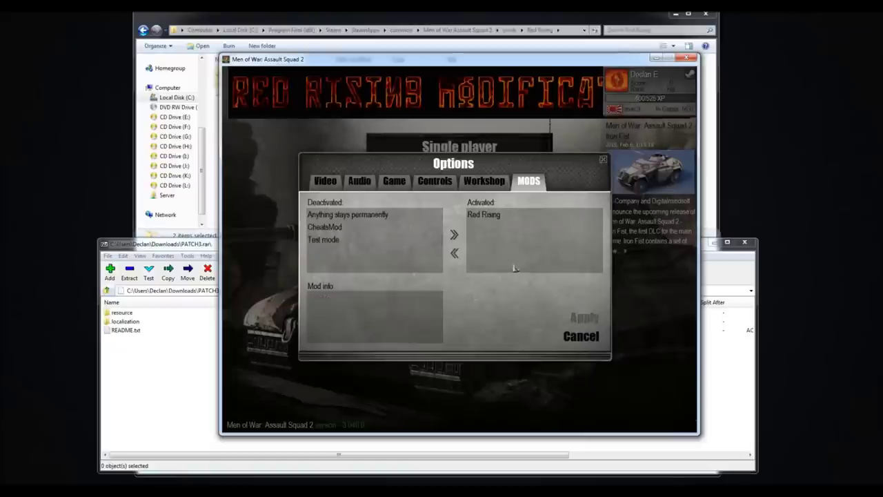
- Deactivate the Red Rising mod, apply the change and exit the game
{"action": "double_click", "coordinate": [511, 217]}
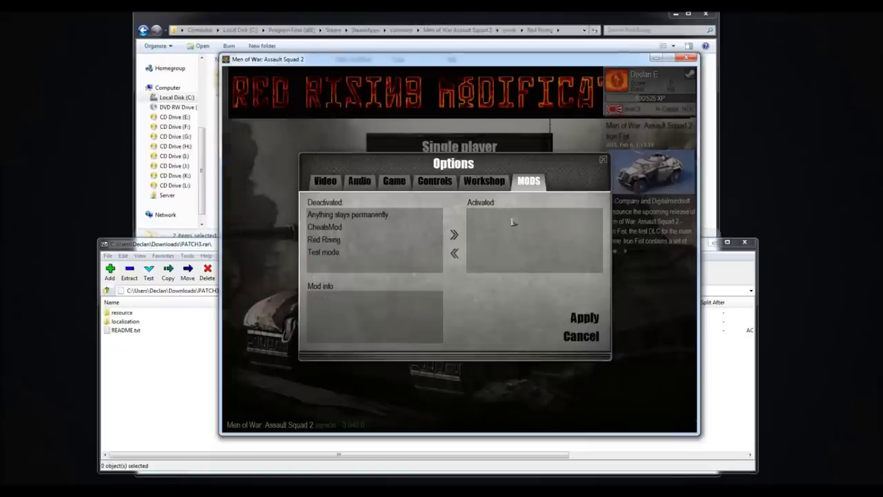
{"action": "left_click", "coordinate": [574, 322]}
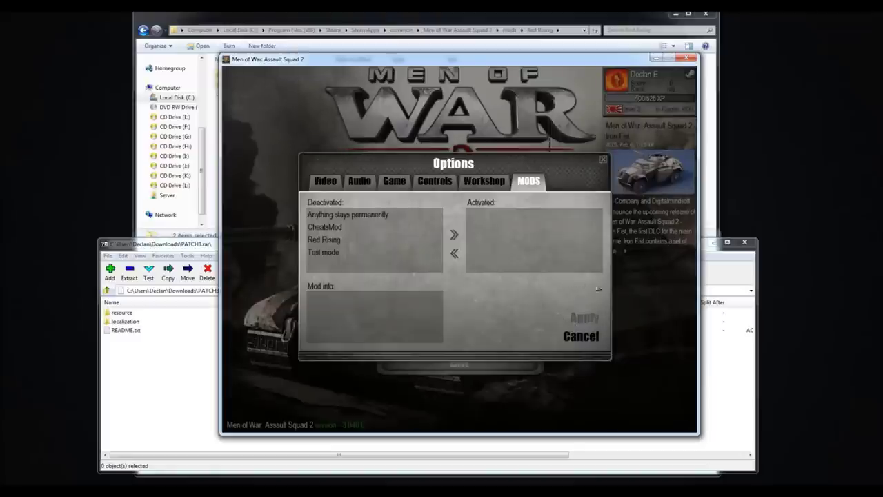
{"action": "left_click", "coordinate": [581, 336]}
{"action": "left_click", "coordinate": [457, 359]}
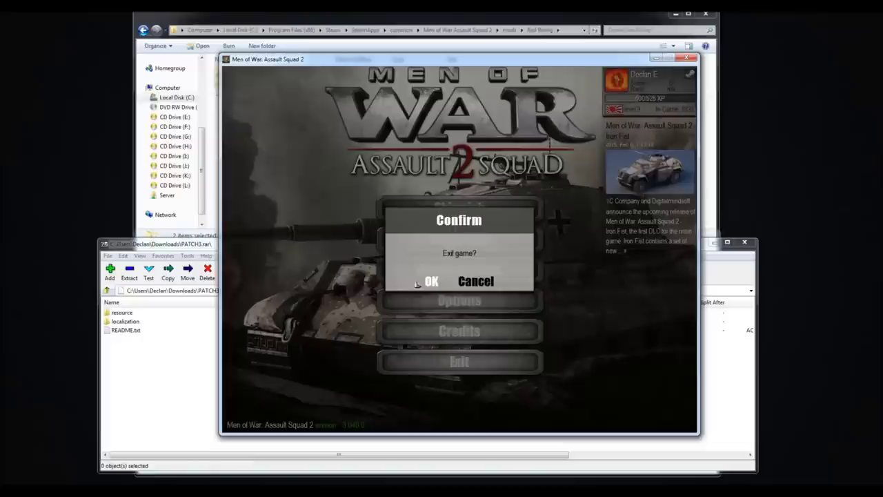
{"action": "left_click", "coordinate": [429, 281]}
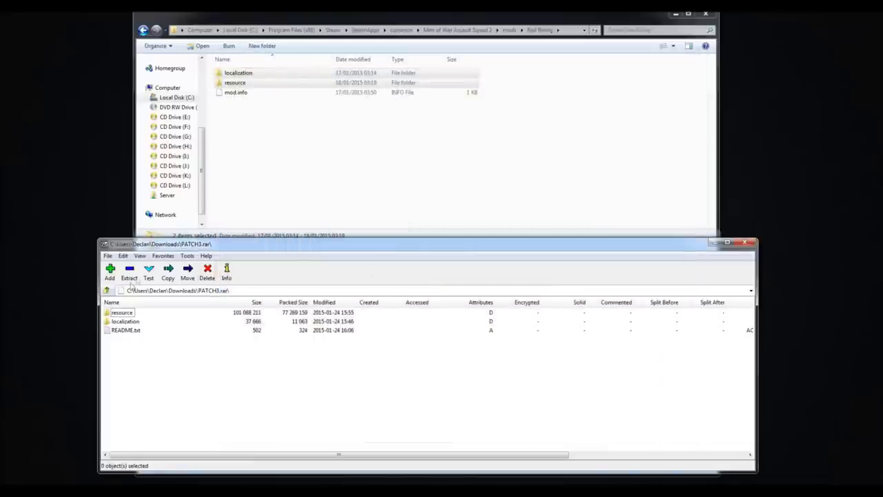
- Close the PATCH3 archive and open the PATCH4 archive from Downloads in 7-Zip
{"action": "left_click", "coordinate": [745, 243]}
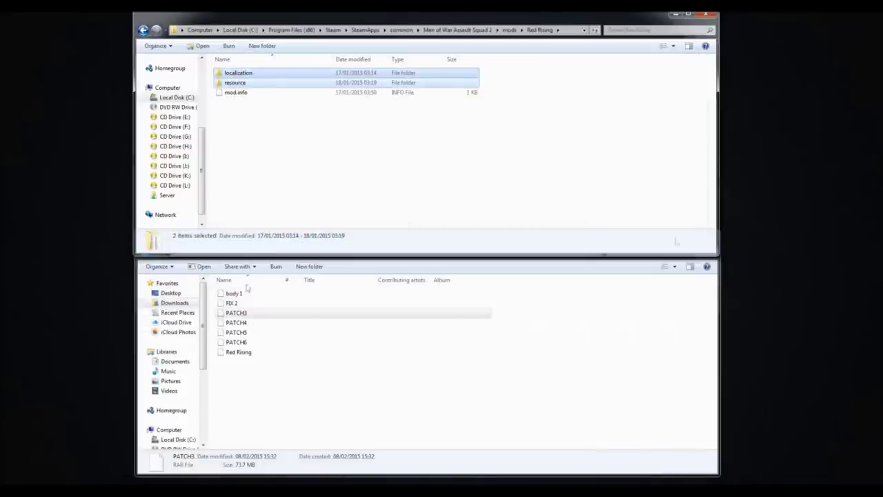
{"action": "left_click", "coordinate": [274, 323]}
{"action": "right_click", "coordinate": [274, 323]}
{"action": "mouse_move", "coordinate": [333, 145]}
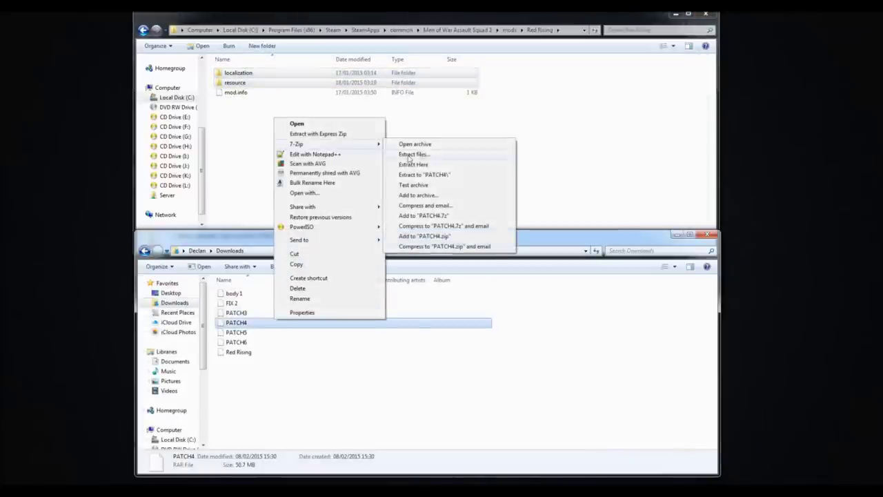
{"action": "left_click", "coordinate": [415, 144]}
- Copy the resource and localization folders from the PATCH4 archive into the Red Rising folder, merging folders and replacing all conflicting files
{"action": "left_click", "coordinate": [119, 323]}
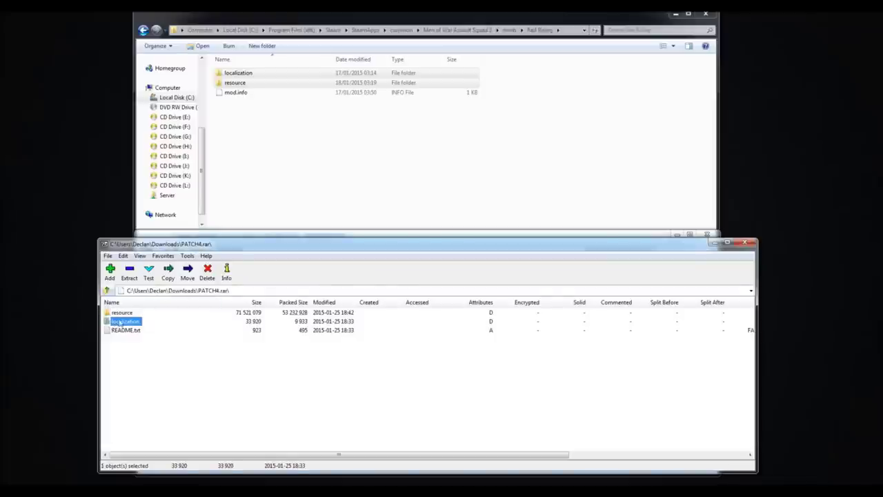
{"action": "left_click", "coordinate": [122, 313], "text": "shift"}
{"action": "left_click_drag", "start_coordinate": [123, 322], "coordinate": [248, 145]}
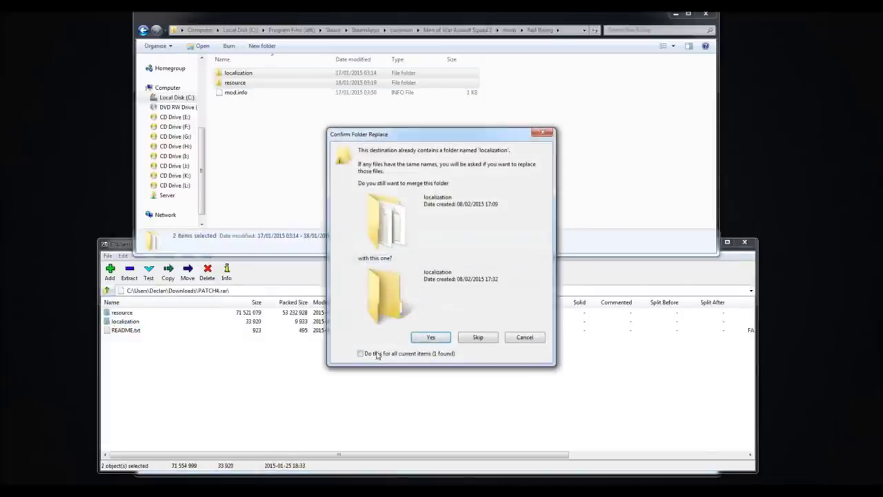
{"action": "left_click", "coordinate": [424, 338]}
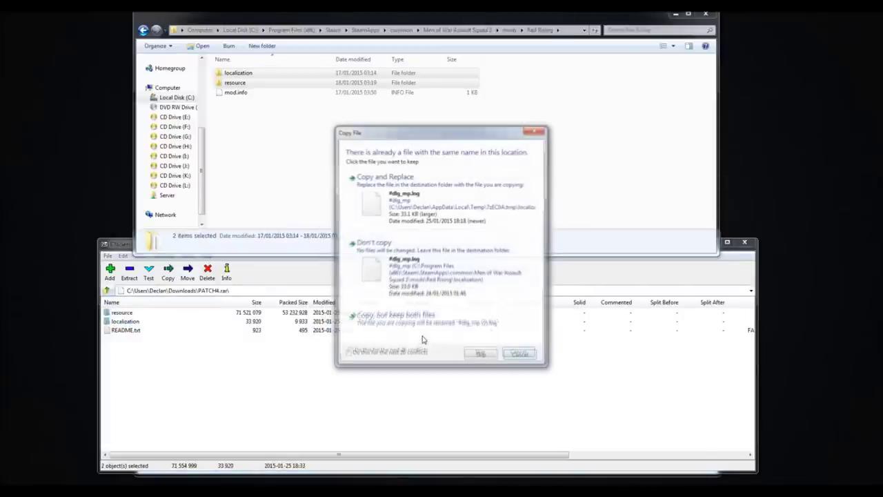
{"action": "left_click", "coordinate": [390, 356]}
{"action": "left_click", "coordinate": [420, 193]}
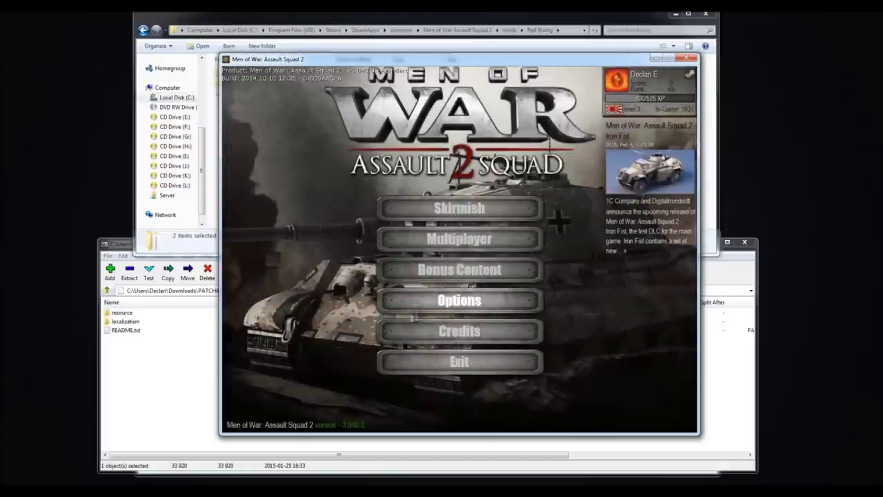
- Activate the Red Rising mod in the mod options of Men of War: Assault Squad 2 with PATCH4 installed
{"action": "left_click", "coordinate": [441, 300]}
{"action": "left_click", "coordinate": [528, 180]}
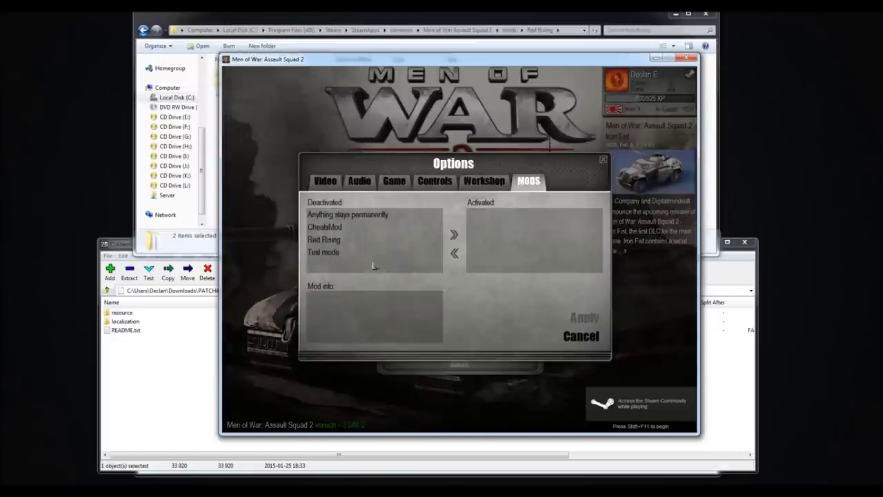
{"action": "left_click", "coordinate": [343, 240]}
{"action": "left_click", "coordinate": [454, 235]}
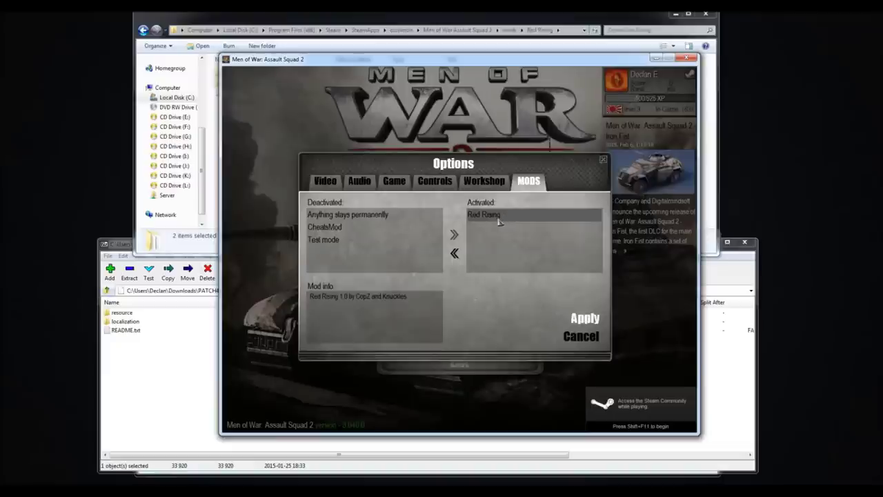
- Deactivate the Red Rising mod again, apply the change, close the options and exit the game
{"action": "double_click", "coordinate": [492, 219]}
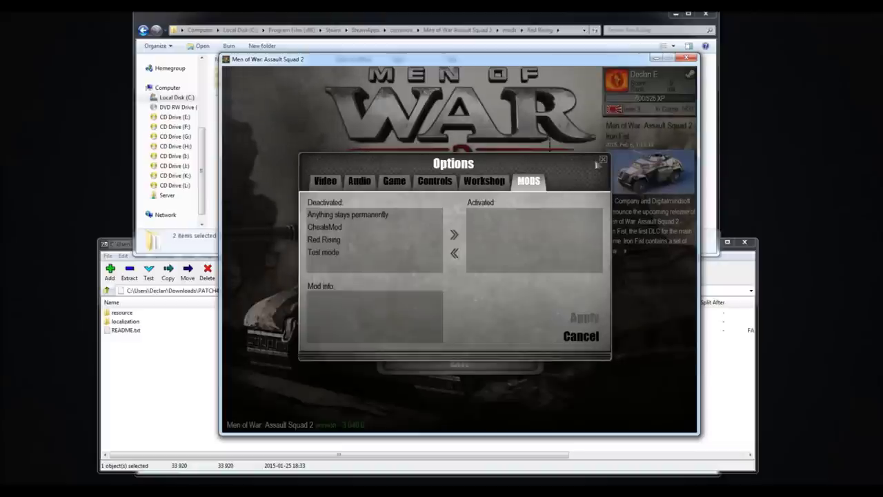
{"action": "left_click", "coordinate": [604, 162]}
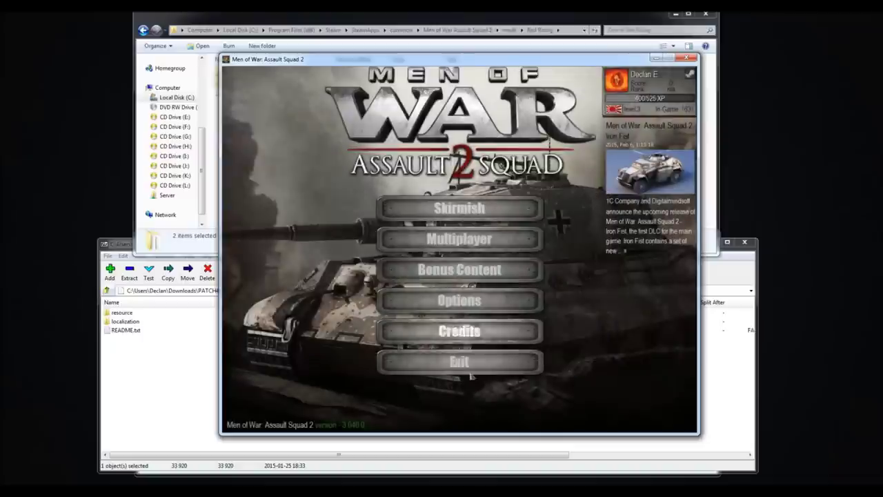
{"action": "left_click", "coordinate": [460, 360]}
{"action": "left_click", "coordinate": [430, 283]}
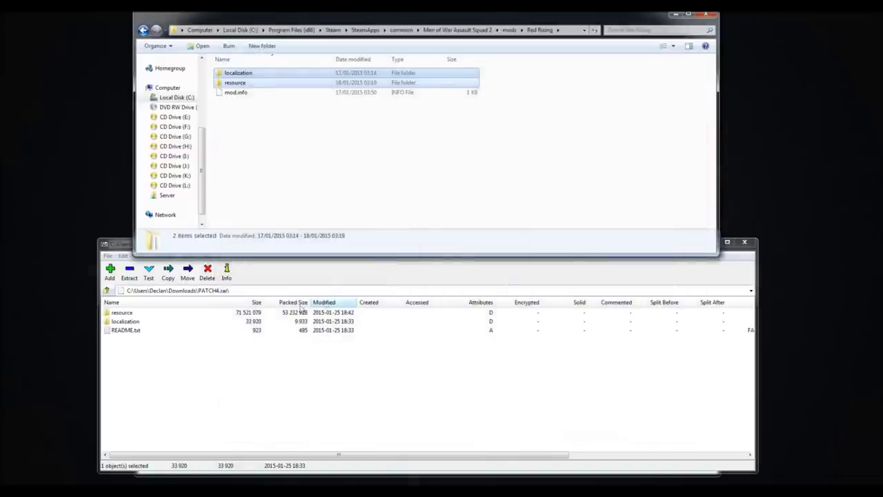
- Close the PATCH4 archive and select the PATCH5 archive in the Downloads folder
{"action": "left_click", "coordinate": [158, 357]}
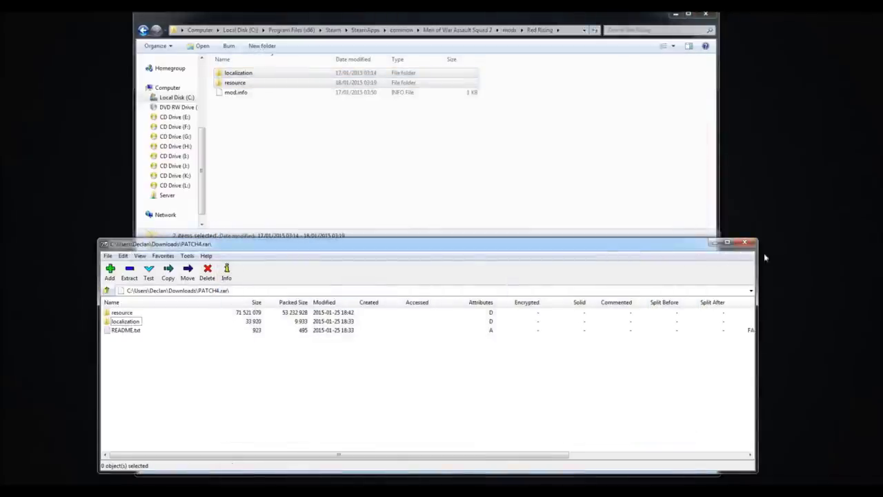
{"action": "left_click", "coordinate": [745, 244]}
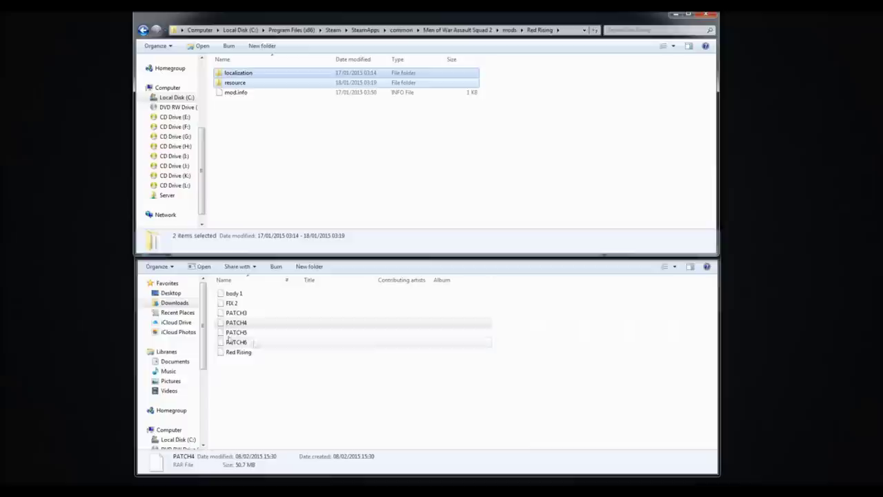
{"action": "left_click", "coordinate": [235, 333]}
{"action": "right_click", "coordinate": [239, 333]}
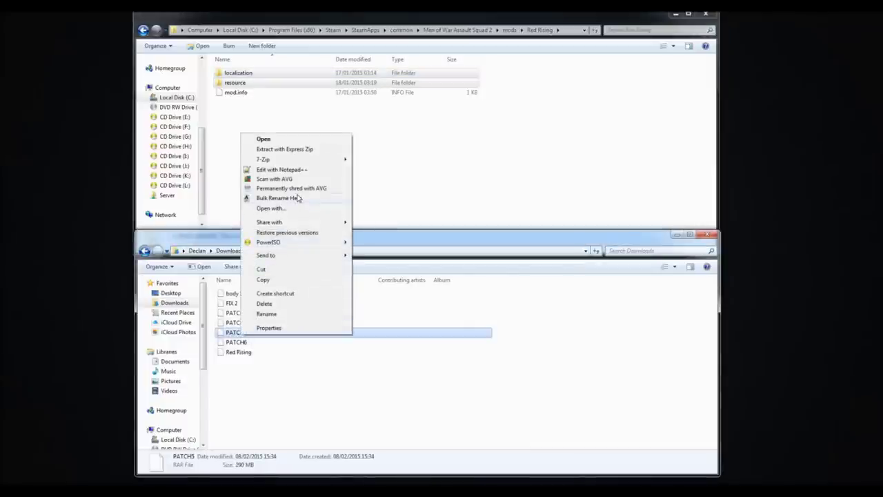
{"action": "mouse_move", "coordinate": [272, 255]}
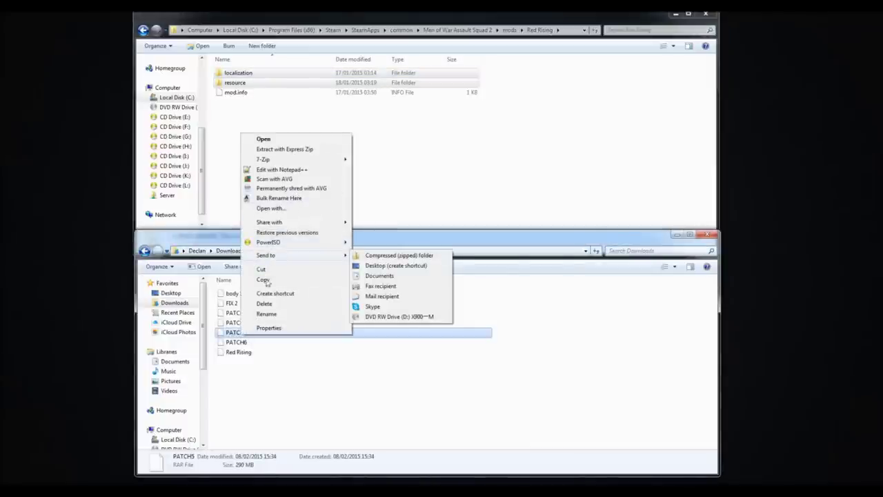
{"action": "left_click", "coordinate": [352, 316]}
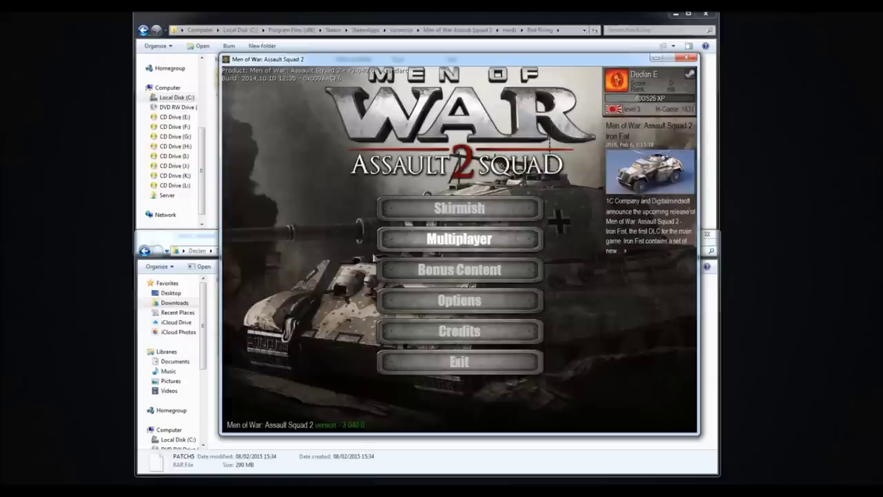
- Activate the Red Rising mod once more in the mod options of Men of War: Assault Squad 2
{"action": "left_click", "coordinate": [459, 300]}
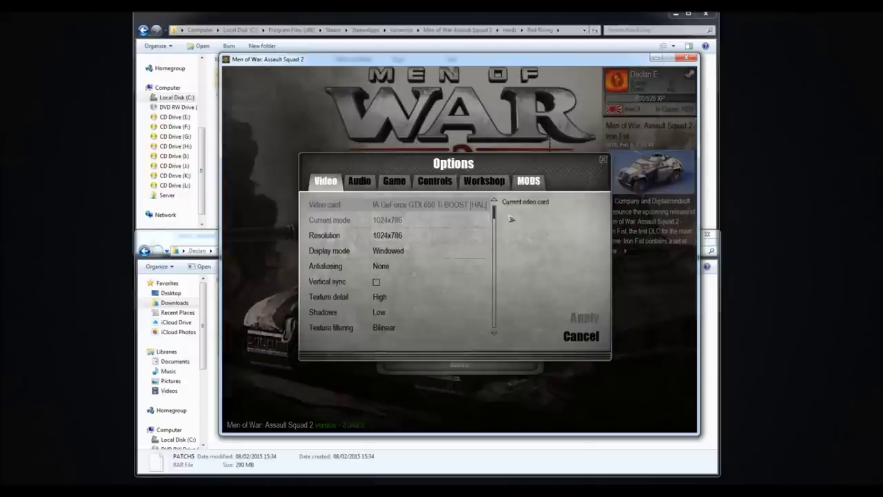
{"action": "left_click", "coordinate": [528, 180]}
{"action": "left_click", "coordinate": [351, 240]}
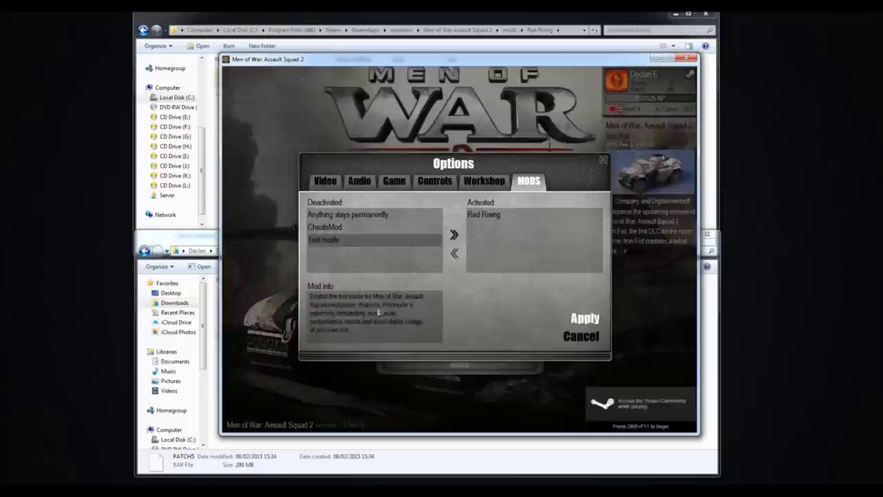
- Deactivate the Red Rising mod, apply the change and exit the game
{"action": "double_click", "coordinate": [502, 220]}
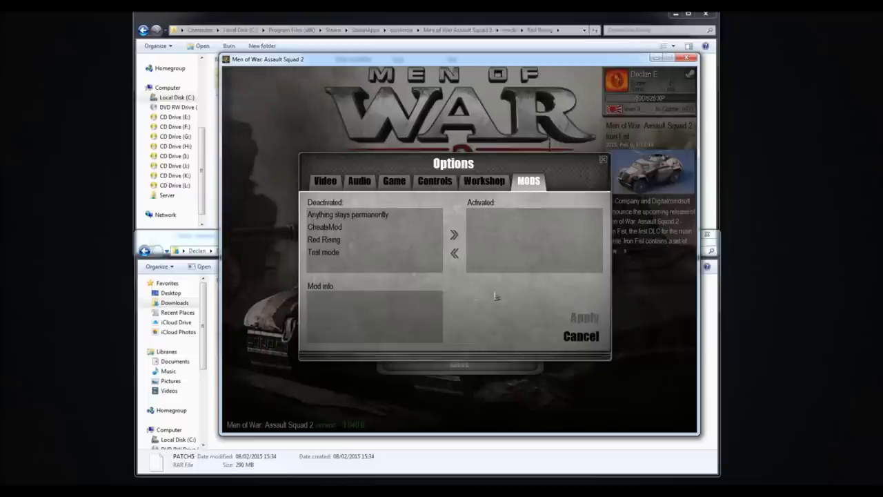
{"action": "key", "text": "Escape"}
{"action": "left_click", "coordinate": [461, 362]}
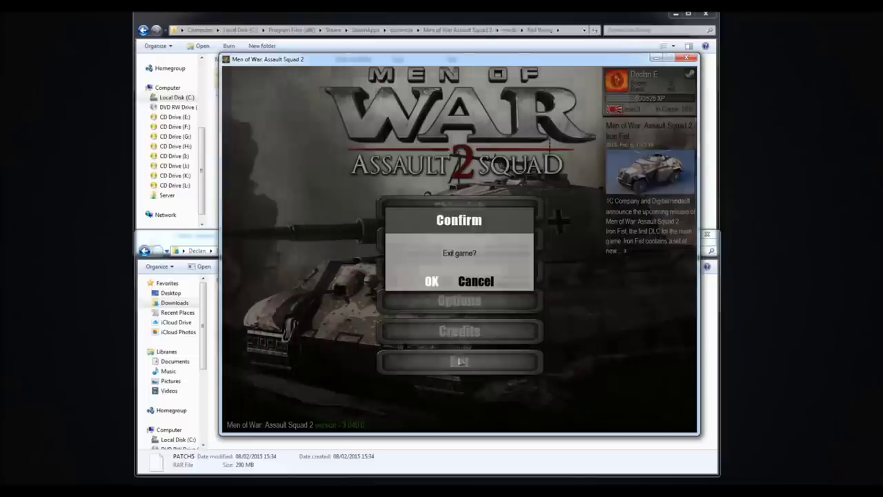
{"action": "left_click", "coordinate": [432, 281]}
- Open the PATCH5 archive from Downloads in 7-Zip
{"action": "right_click", "coordinate": [278, 332]}
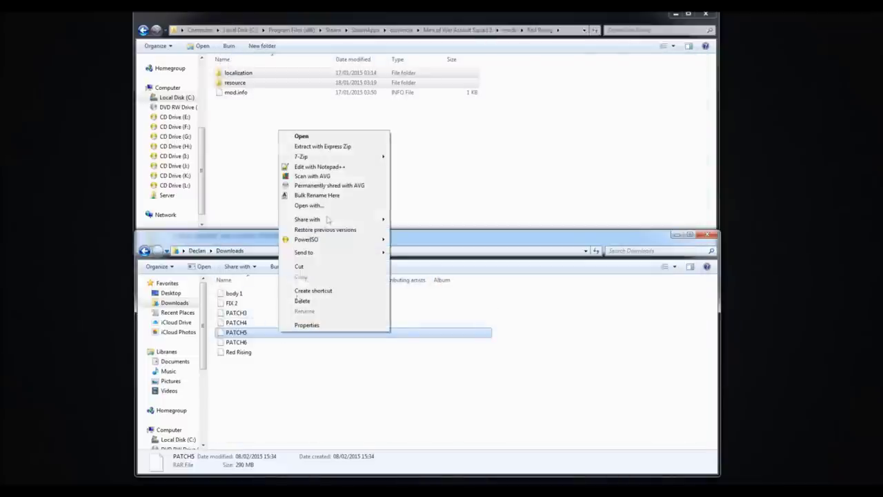
{"action": "mouse_move", "coordinate": [361, 156]}
{"action": "left_click", "coordinate": [469, 184]}
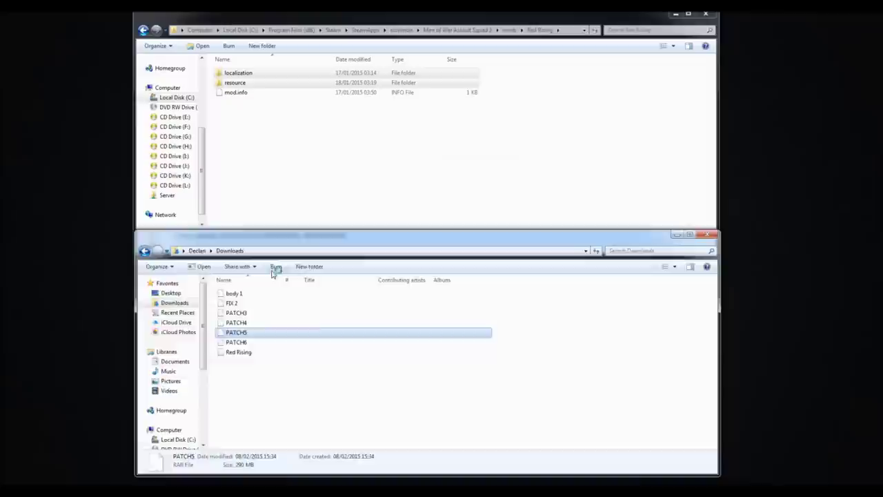
- Copy the resource and localization folders from the PATCH5 archive into the Red Rising folder, merging folders and replacing all conflicting files
{"action": "left_click", "coordinate": [125, 321]}
{"action": "left_click", "coordinate": [131, 314], "text": "shift"}
{"action": "left_click_drag", "start_coordinate": [130, 313], "coordinate": [355, 161]}
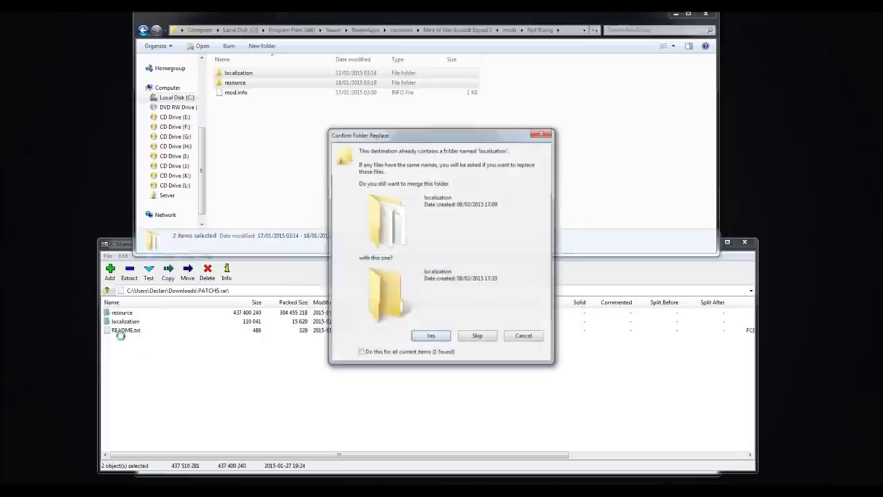
{"action": "left_click", "coordinate": [365, 355]}
{"action": "left_click", "coordinate": [430, 336]}
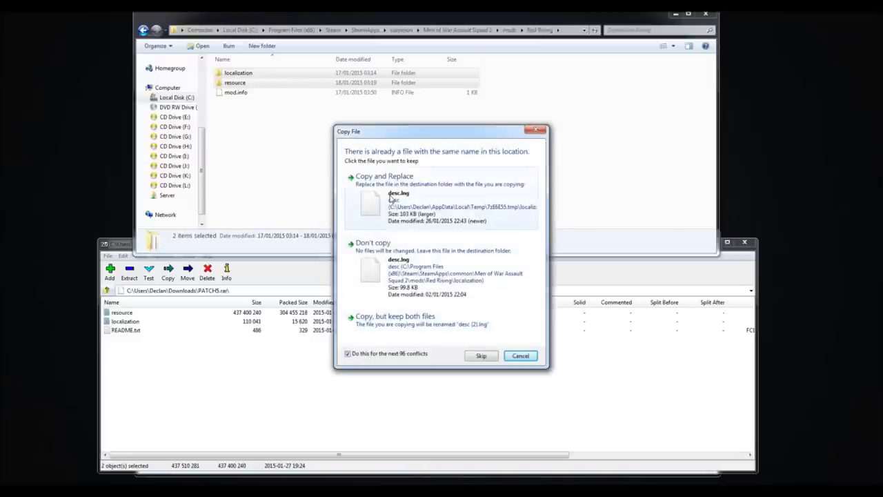
{"action": "left_click", "coordinate": [390, 200]}
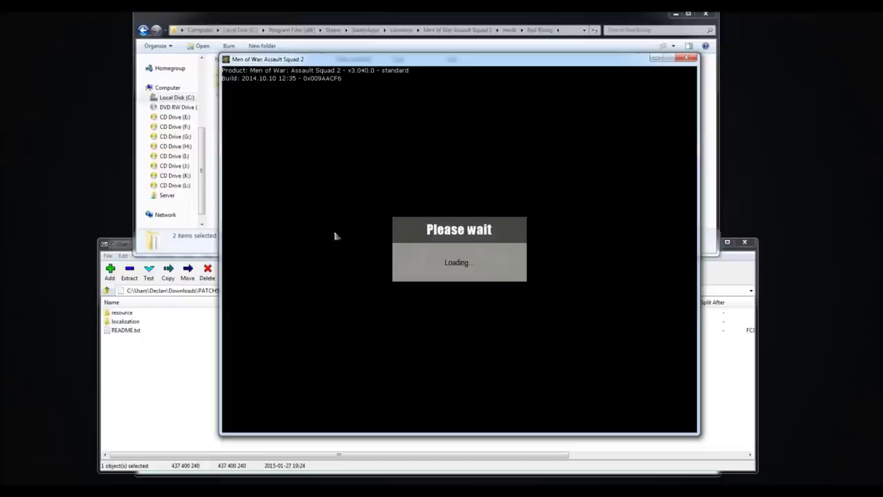
- Activate the Red Rising mod in the mod options of Men of War: Assault Squad 2 and apply it with PATCH5 installed
{"action": "key", "text": "Down"}
{"action": "key", "text": "Down"}
{"action": "key", "text": "Return"}
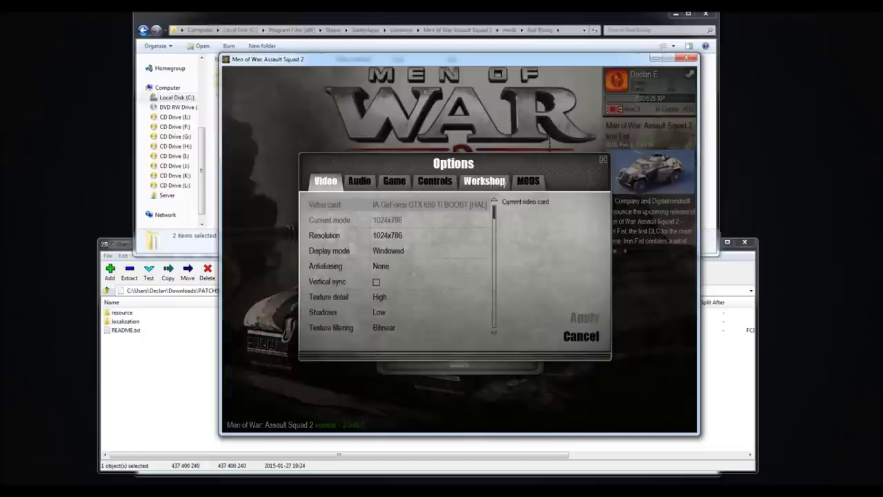
{"action": "left_click", "coordinate": [528, 181]}
{"action": "double_click", "coordinate": [348, 240]}
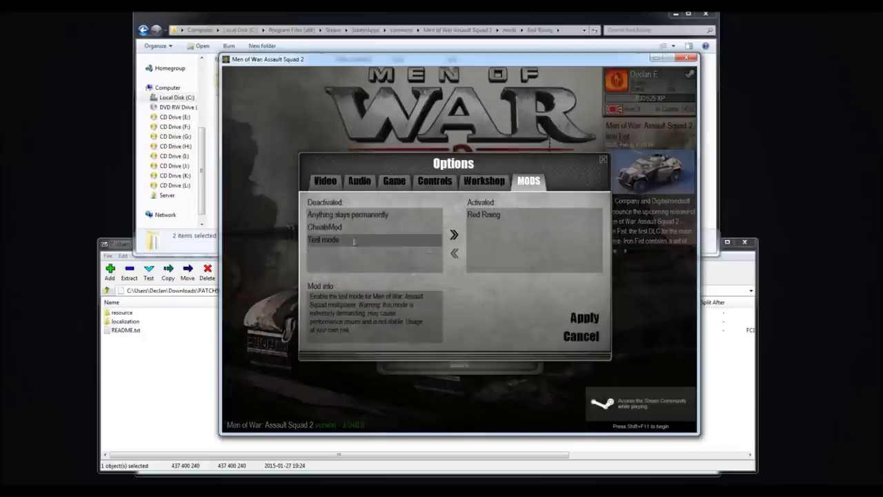
{"action": "left_click", "coordinate": [543, 310]}
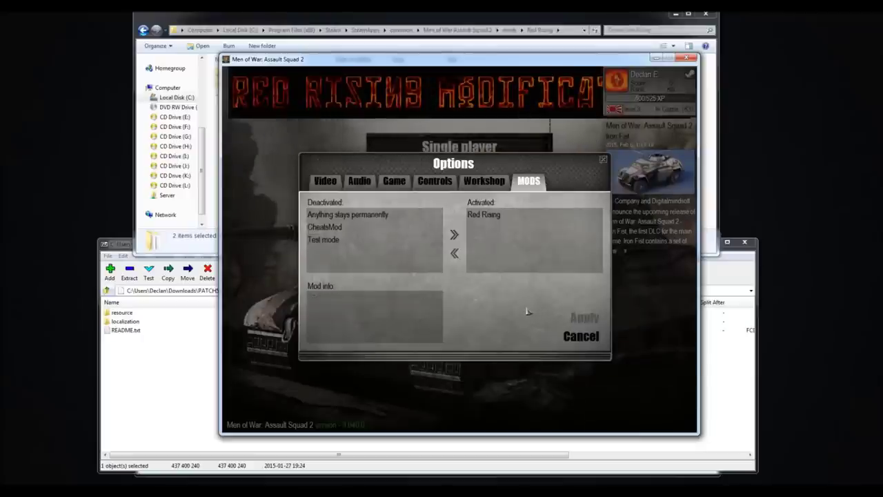
- Deactivate the Red Rising mod again, apply the change and exit the game
{"action": "double_click", "coordinate": [483, 214]}
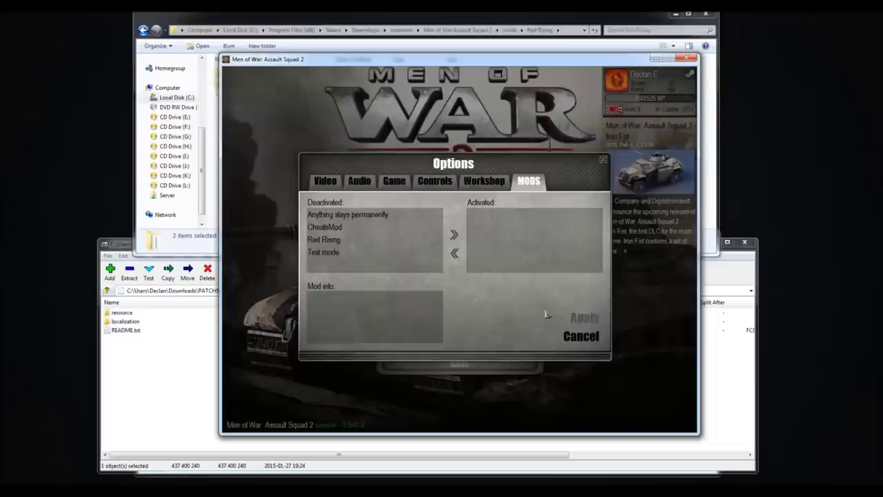
{"action": "left_click", "coordinate": [579, 336]}
{"action": "key", "text": "Escape"}
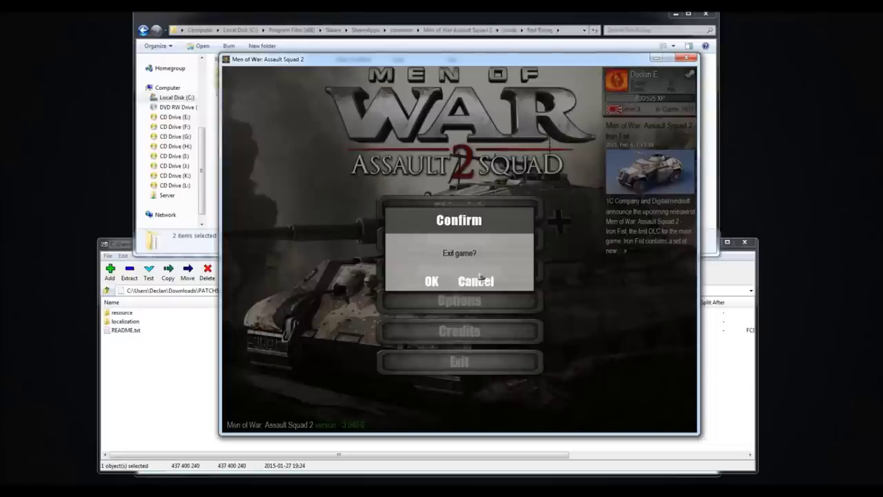
{"action": "left_click", "coordinate": [432, 281]}
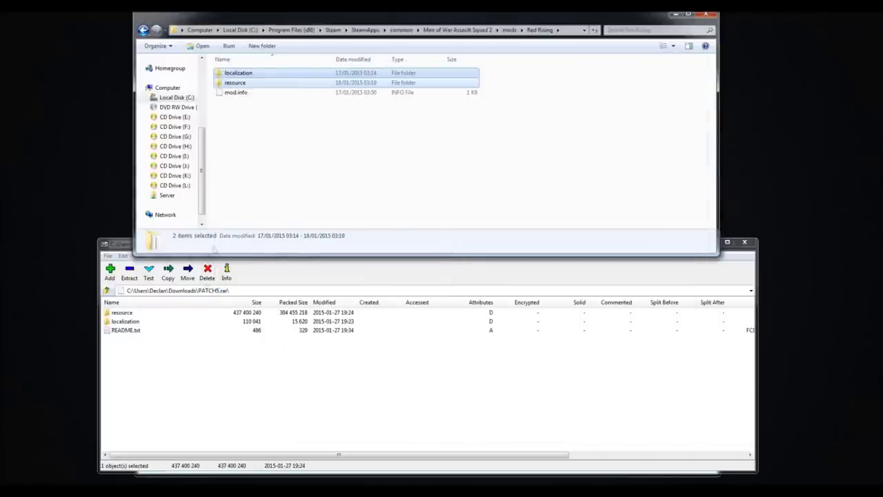
- Return to the Downloads folder in 7-Zip and open the PATCH6 archive
{"action": "left_click", "coordinate": [108, 290]}
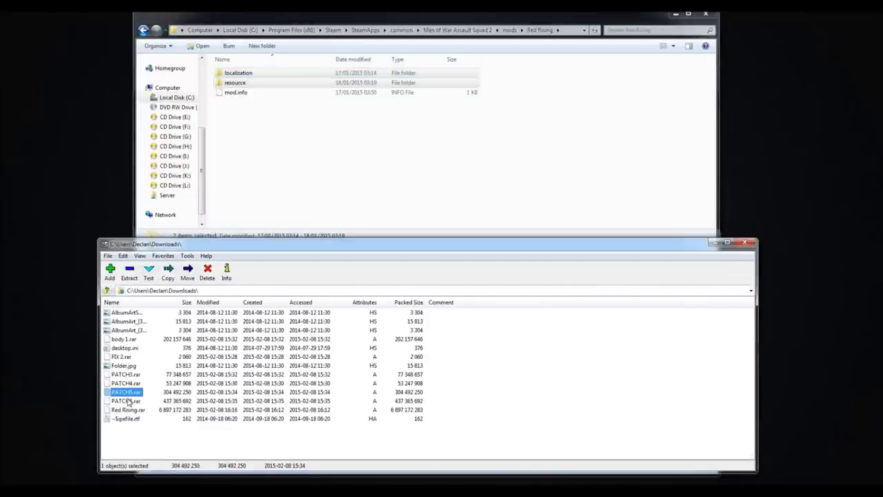
{"action": "right_click", "coordinate": [128, 401]}
{"action": "mouse_move", "coordinate": [227, 228]}
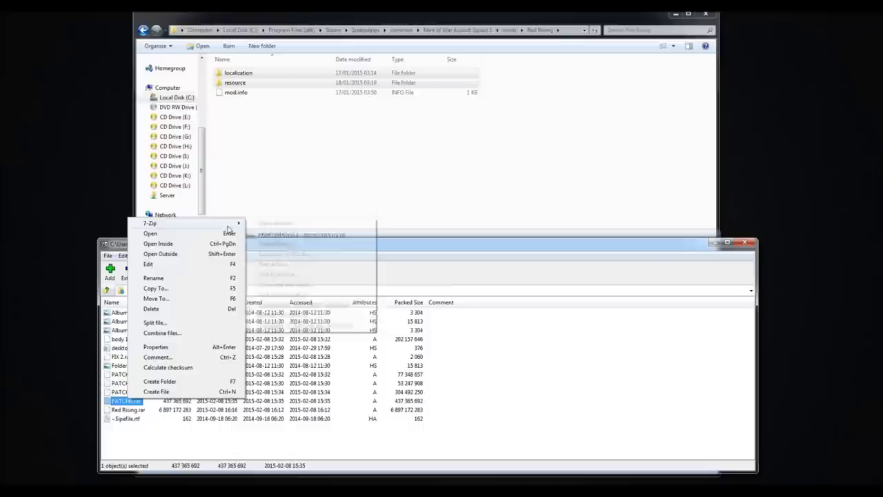
{"action": "left_click", "coordinate": [279, 225]}
- Copy the resource folder from the PATCH6 archive into the Red Rising folder, merging folders and replacing all conflicting files
{"action": "left_click_drag", "start_coordinate": [118, 316], "coordinate": [324, 189]}
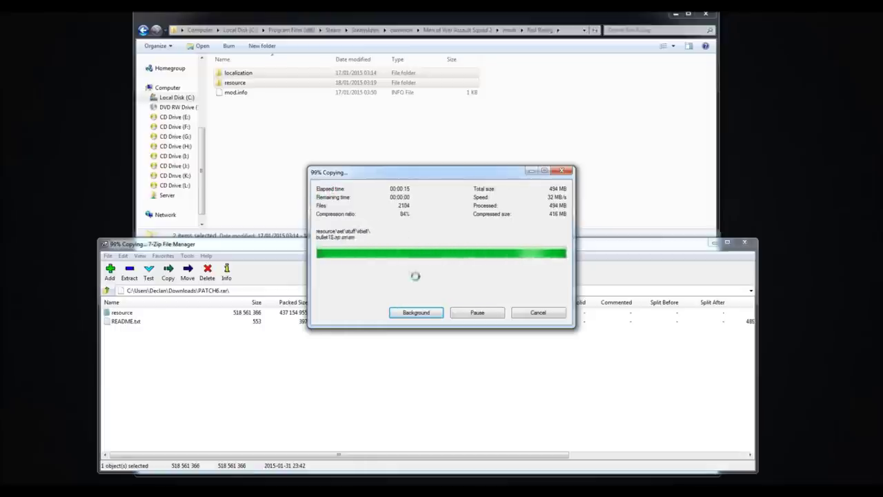
{"action": "left_click", "coordinate": [468, 347]}
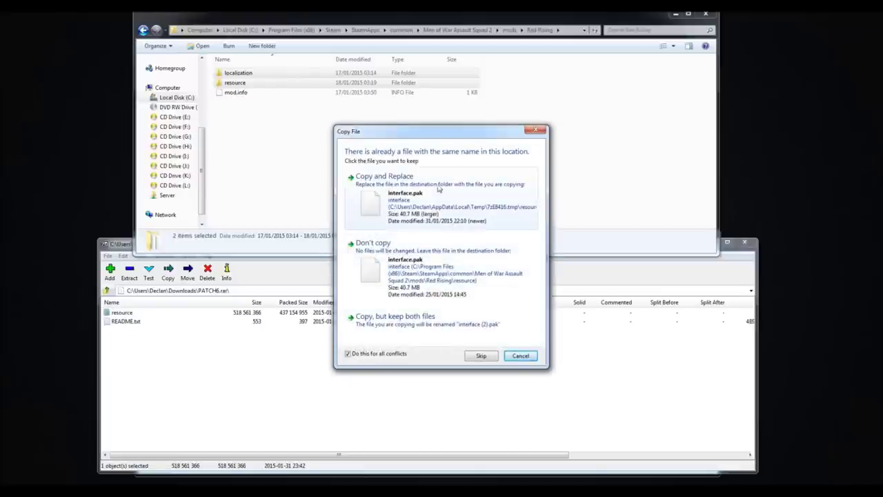
{"action": "left_click", "coordinate": [434, 192]}
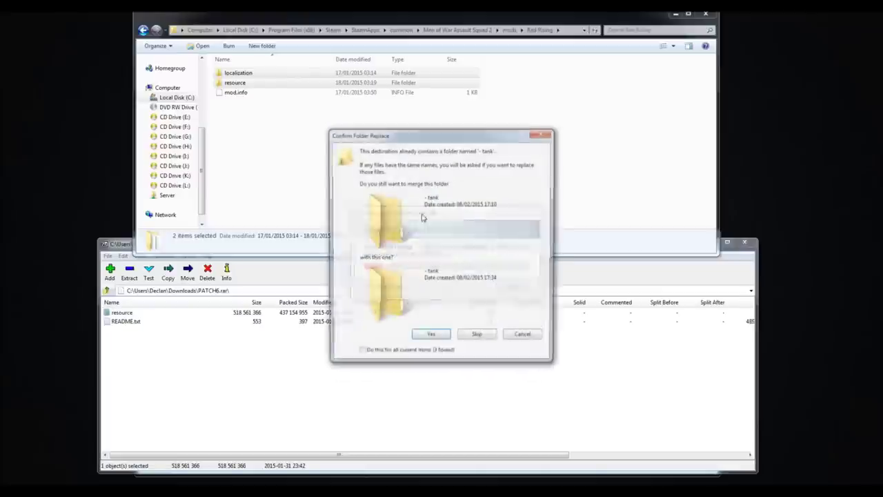
{"action": "left_click", "coordinate": [431, 337]}
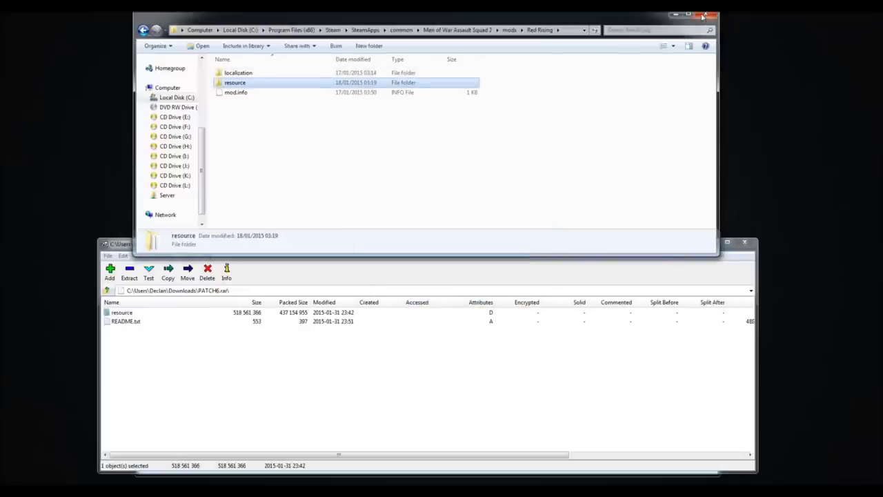
- Close the open 7-Zip windows and the Downloads folder window
{"action": "left_click", "coordinate": [757, 254]}
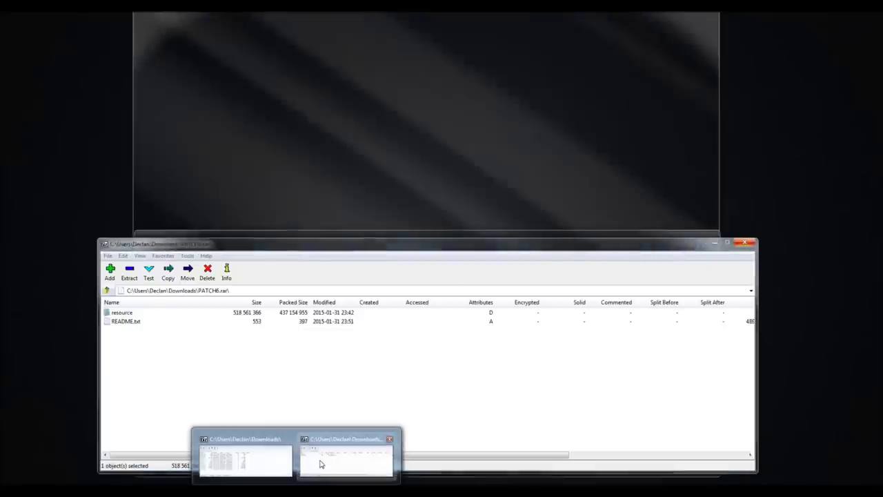
{"action": "left_click", "coordinate": [390, 433]}
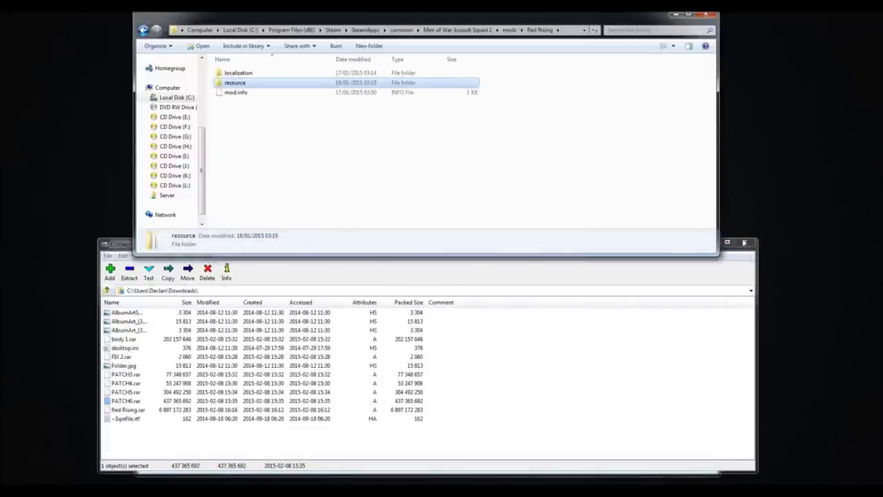
{"action": "left_click", "coordinate": [743, 242]}
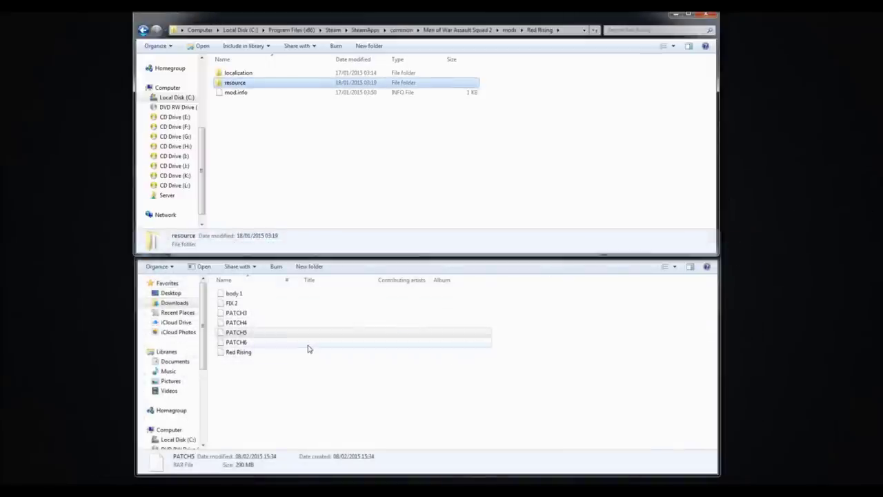
{"action": "left_click", "coordinate": [307, 345]}
{"action": "left_click", "coordinate": [705, 238]}
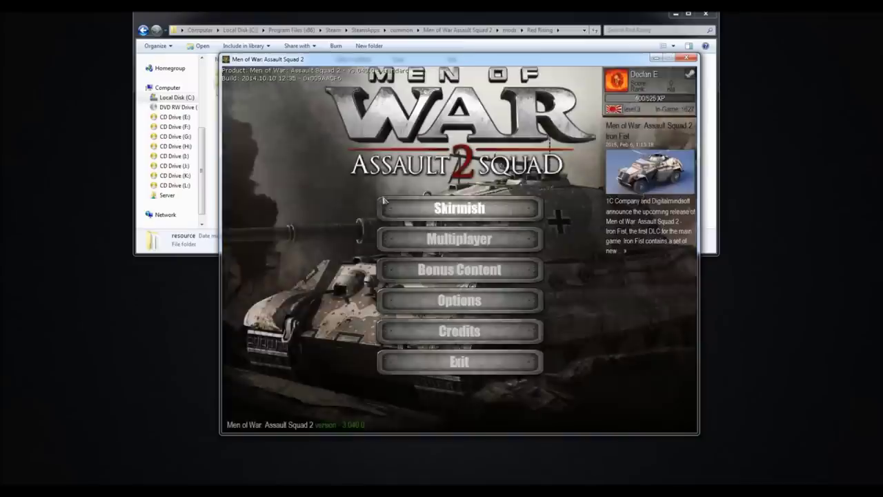
- Activate the Red Rising mod in the mod options of Men of War: Assault Squad 2 and apply it with PATCH6 installed
{"action": "left_click", "coordinate": [487, 300]}
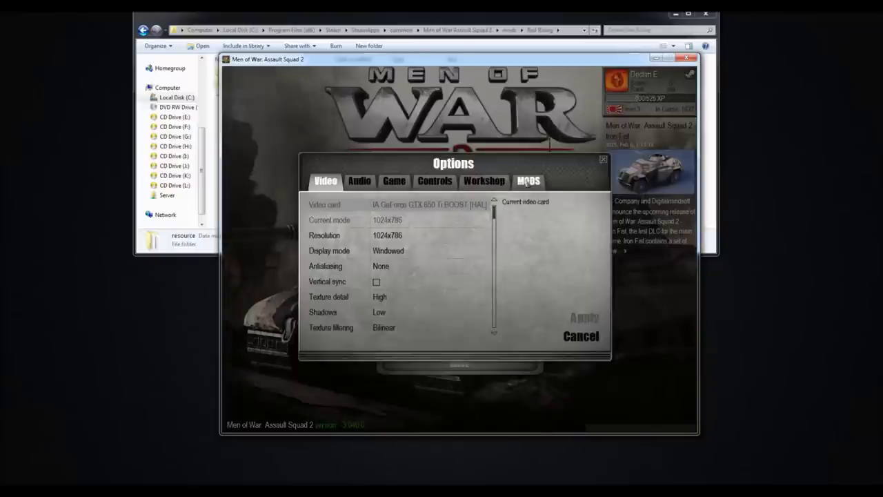
{"action": "left_click", "coordinate": [528, 181]}
{"action": "left_click_drag", "start_coordinate": [322, 247], "coordinate": [493, 216]}
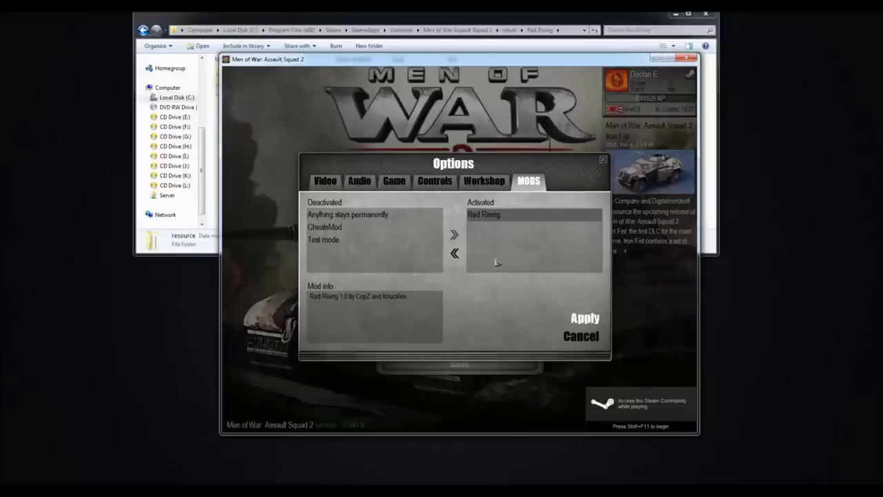
{"action": "left_click", "coordinate": [603, 159]}
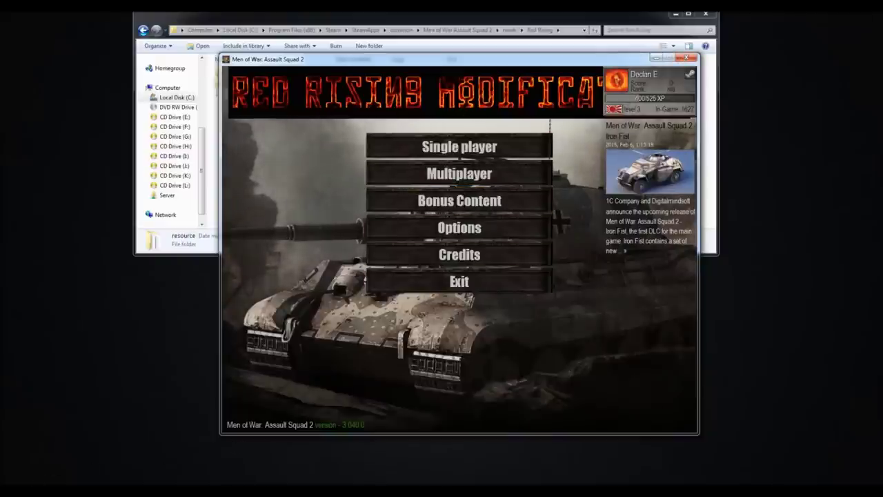
- Exit the game and launch the Men of War: Assault Squad 2 editor from the Steam library
{"action": "left_click", "coordinate": [431, 283]}
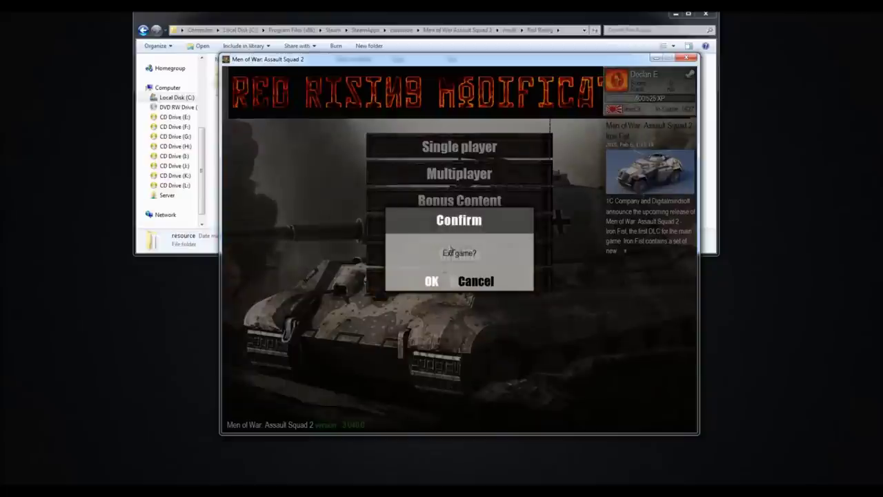
{"action": "left_click", "coordinate": [431, 281]}
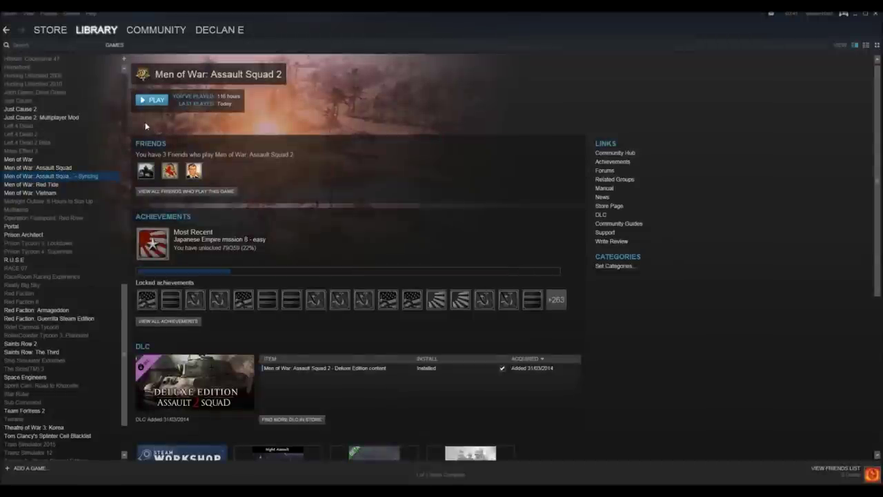
{"action": "left_click", "coordinate": [152, 100]}
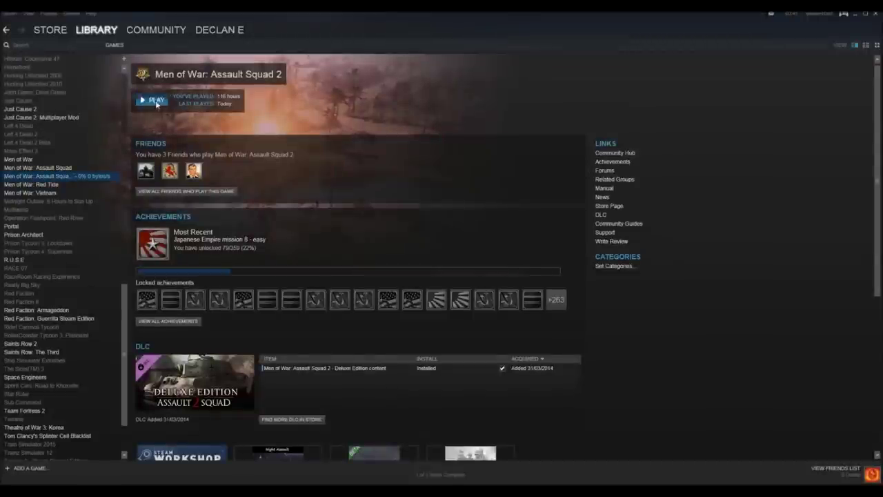
{"action": "left_click", "coordinate": [377, 253]}
{"action": "left_click", "coordinate": [464, 280]}
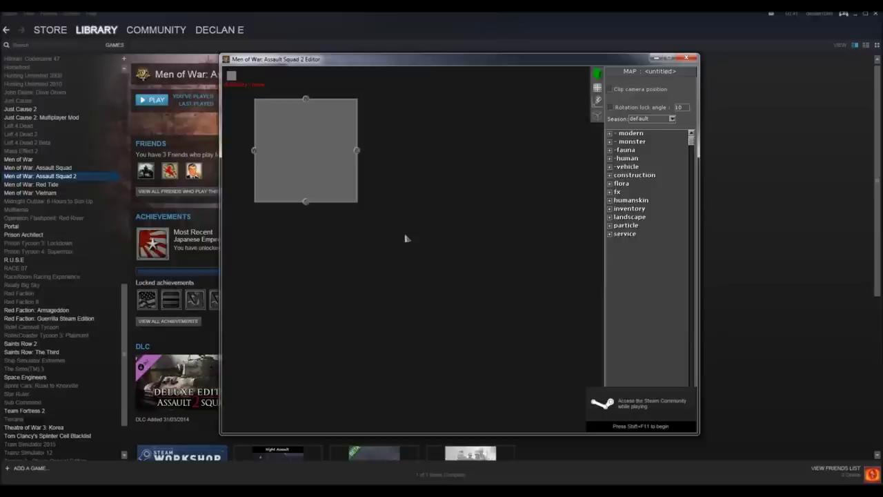
- Load the city map in the map editor
{"action": "key", "text": "Escape"}
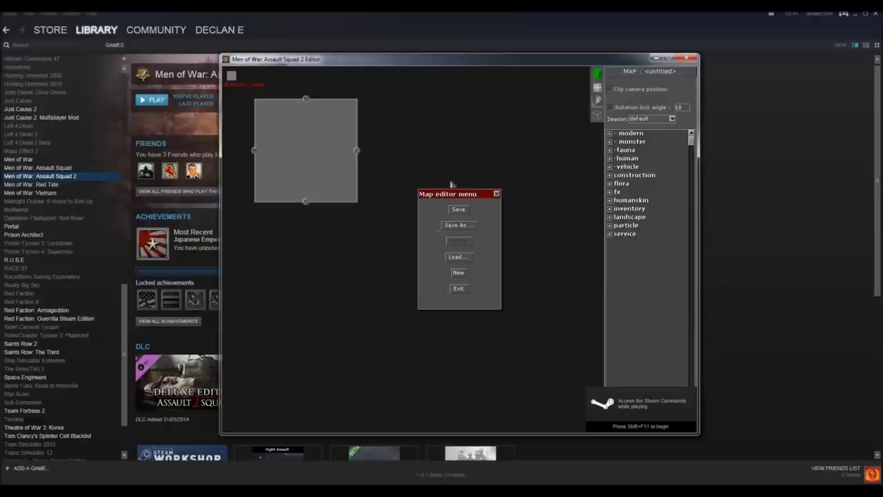
{"action": "left_click", "coordinate": [447, 258]}
{"action": "left_click", "coordinate": [429, 234]}
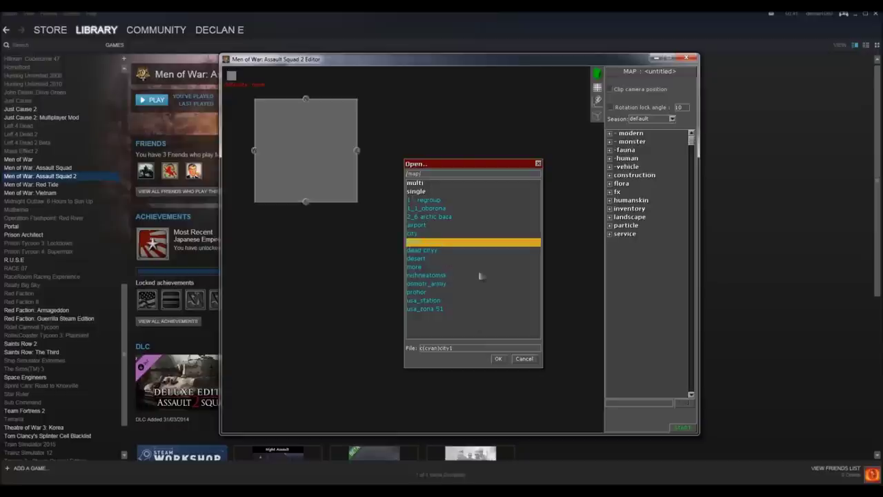
{"action": "left_click", "coordinate": [498, 359]}
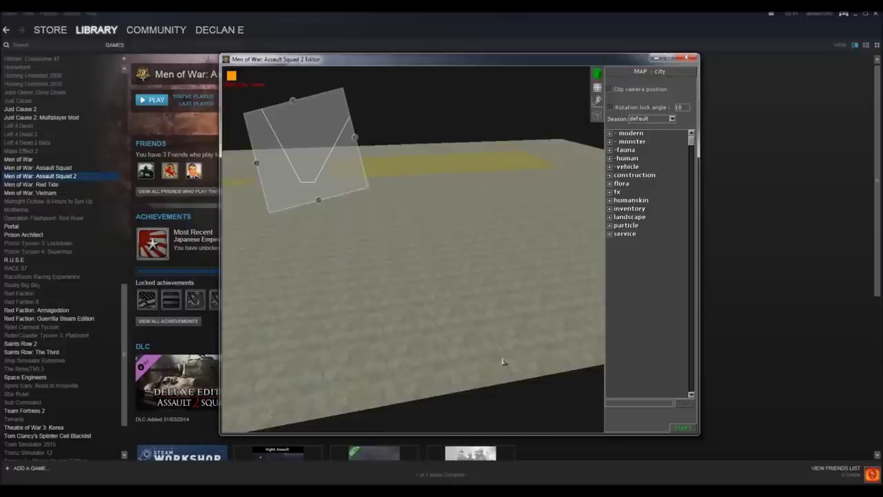
- Place an m1 tank from the modern USA tank vehicles on the city map's open ground
{"action": "left_click_drag", "start_coordinate": [503, 361], "coordinate": [501, 226]}
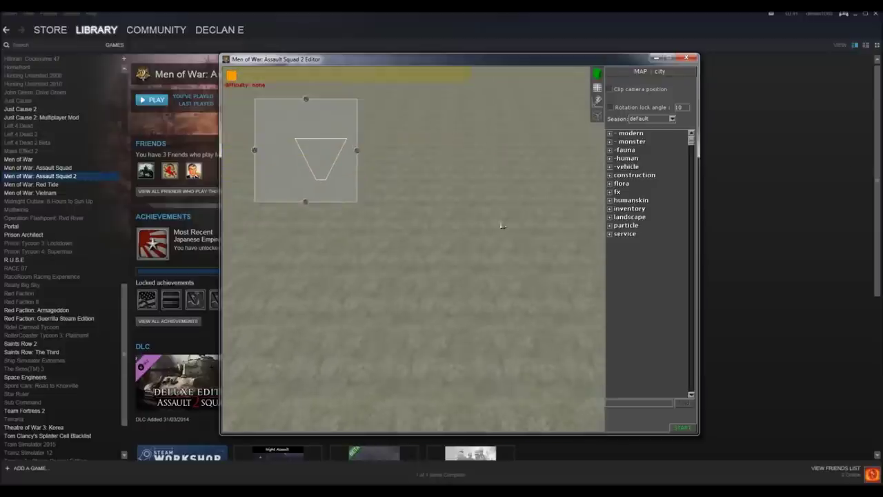
{"action": "left_click", "coordinate": [628, 141]}
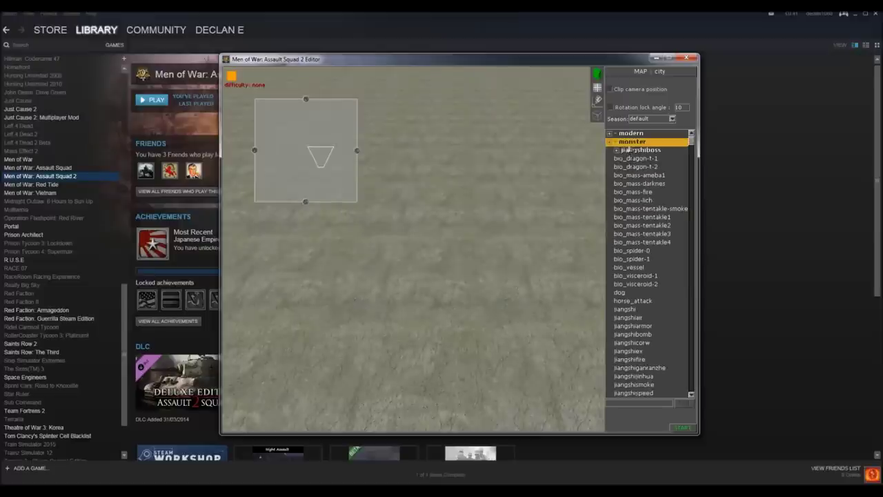
{"action": "left_click", "coordinate": [630, 142]}
{"action": "left_click", "coordinate": [629, 133]}
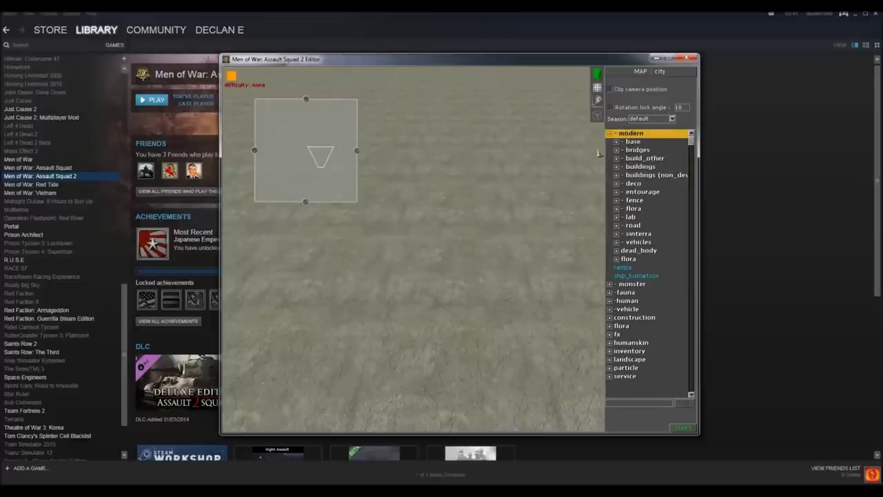
{"action": "key", "text": "Left"}
{"action": "left_click", "coordinate": [635, 168]}
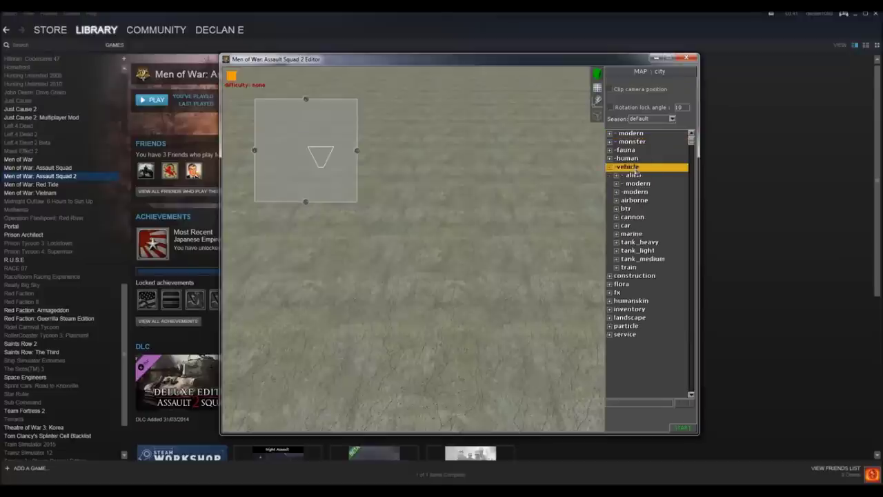
{"action": "left_click", "coordinate": [637, 183]}
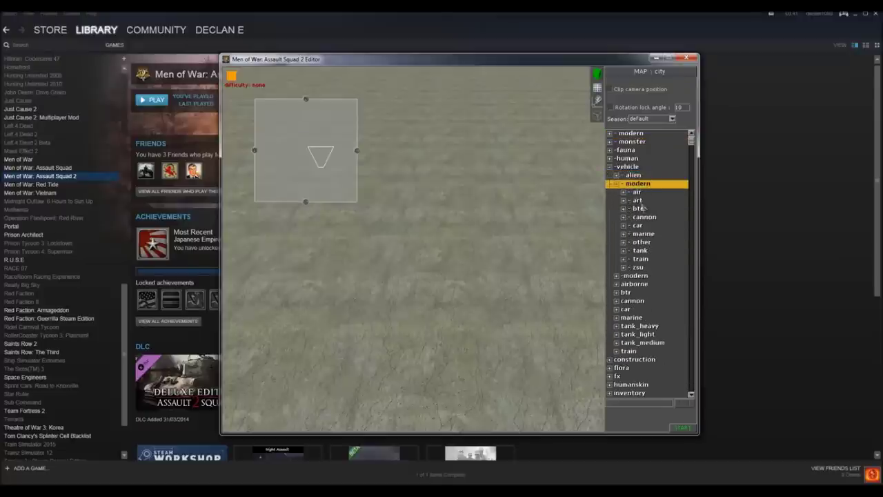
{"action": "left_click", "coordinate": [639, 208]}
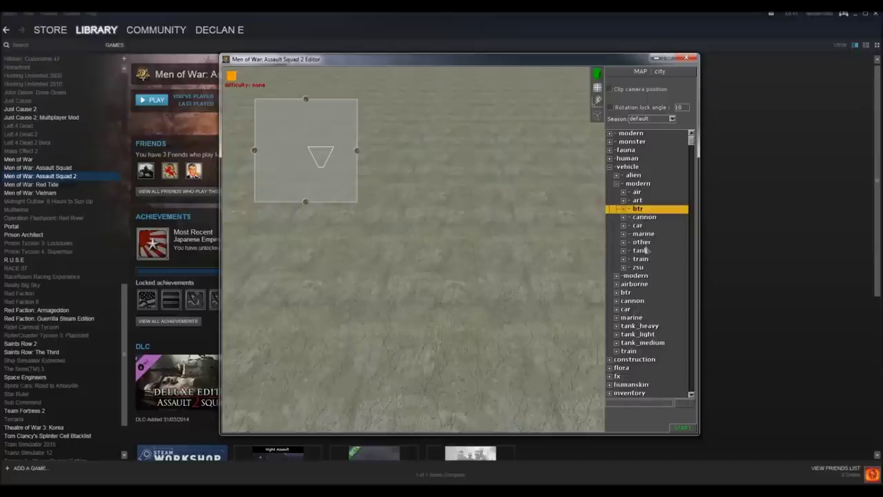
{"action": "left_click", "coordinate": [644, 251]}
{"action": "left_click", "coordinate": [648, 301]}
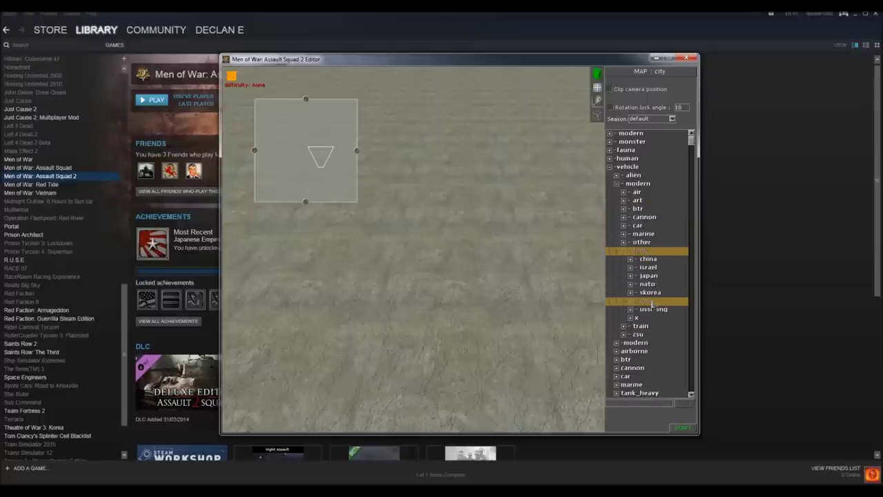
{"action": "left_click", "coordinate": [639, 334]}
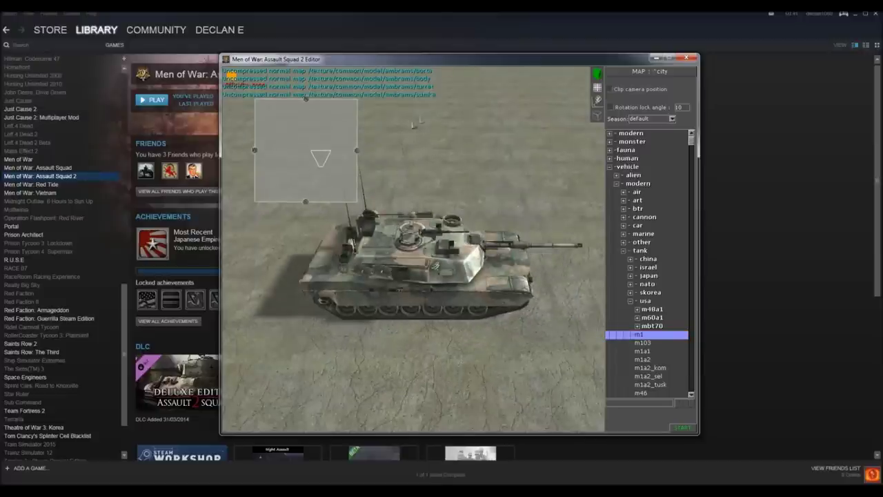
- Place an m1a1 and an m1a2 tank in a row beside the m1, and collapse the usa tank category
{"action": "left_click", "coordinate": [643, 351]}
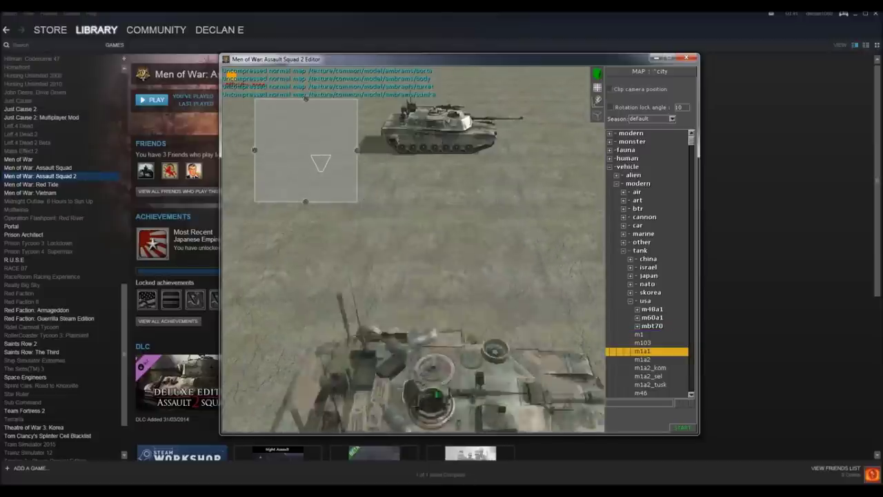
{"action": "left_click", "coordinate": [425, 211]}
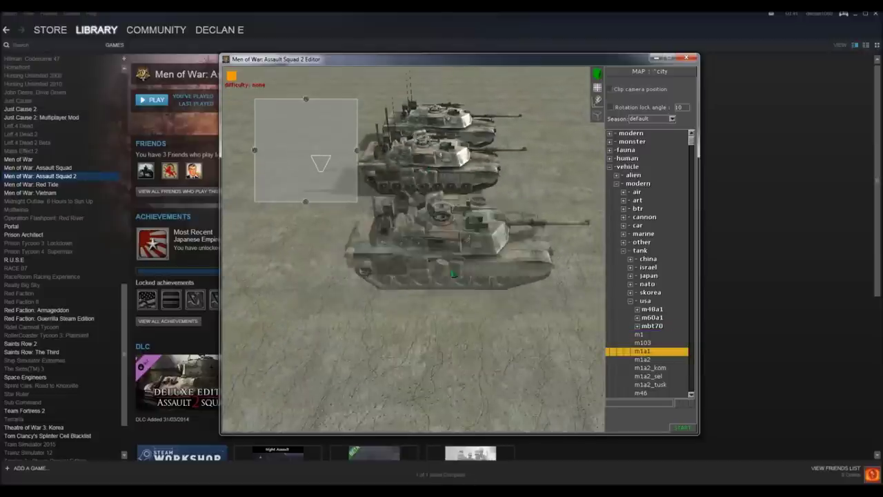
{"action": "left_click", "coordinate": [642, 360]}
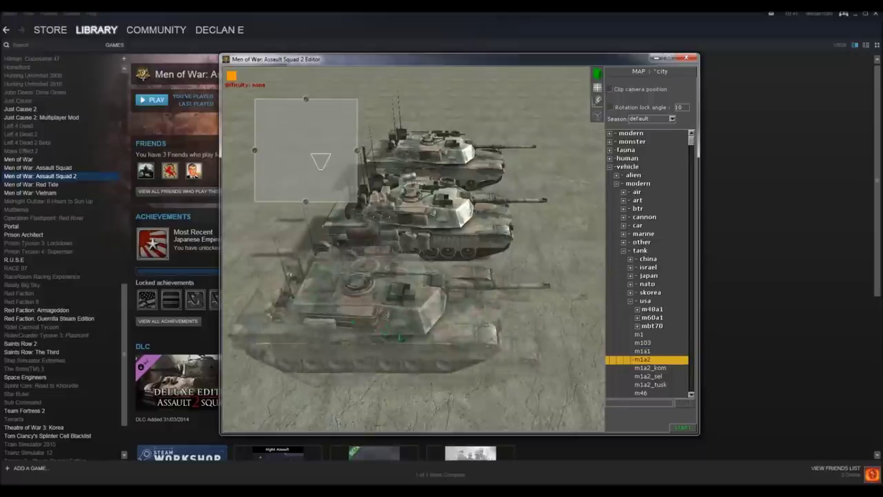
{"action": "left_click", "coordinate": [626, 302]}
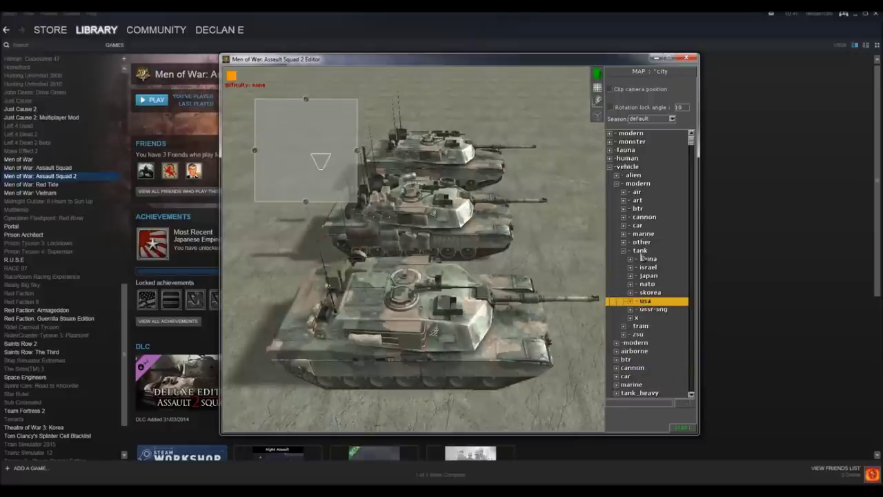
- Collapse the vehicle category and expand the usa soldiers under human, mp in the object list
{"action": "left_click", "coordinate": [641, 251]}
{"action": "left_click", "coordinate": [636, 185]}
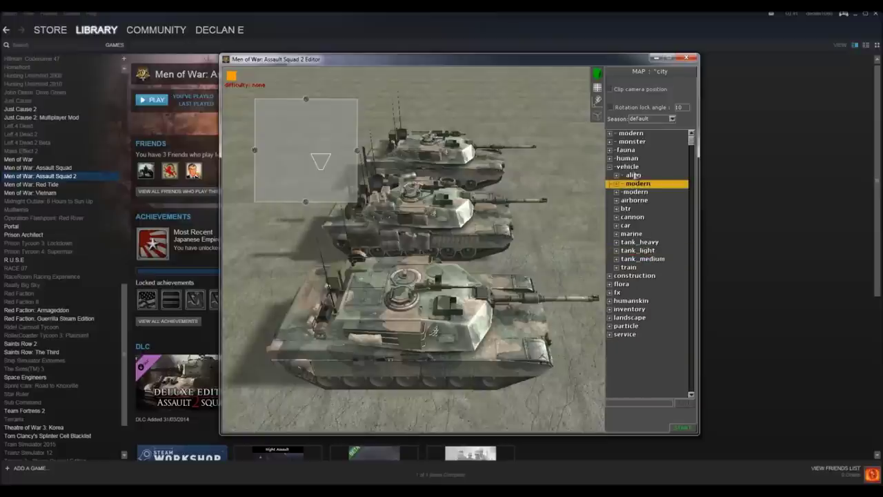
{"action": "left_click", "coordinate": [636, 167]}
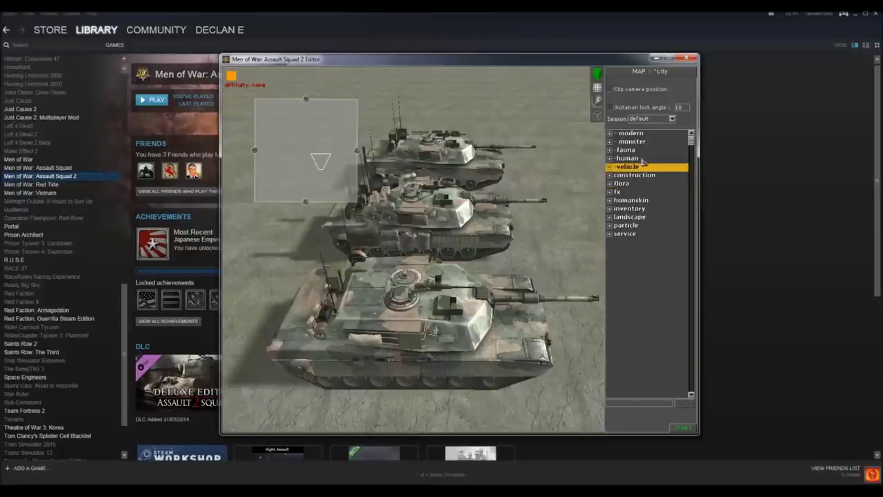
{"action": "left_click", "coordinate": [631, 159]}
{"action": "left_click", "coordinate": [638, 200]}
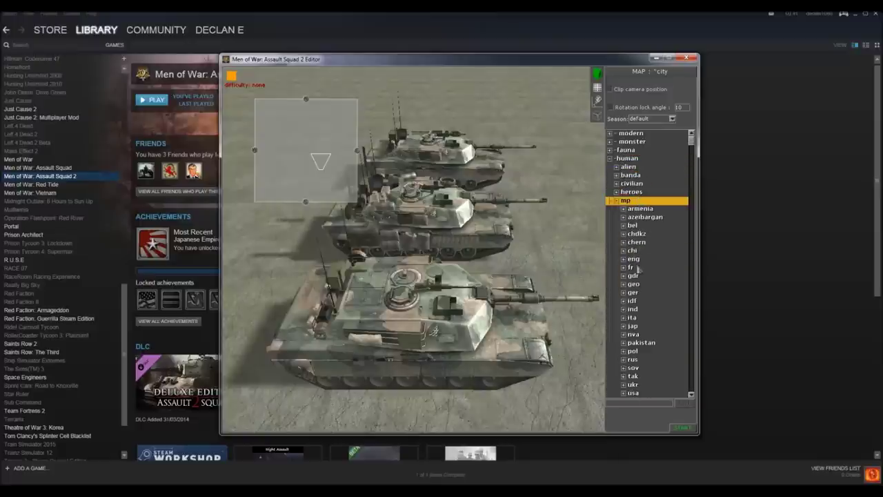
{"action": "scroll", "coordinate": [639, 271], "scroll_direction": "down", "scroll_amount": 1}
{"action": "left_click", "coordinate": [630, 369]}
{"action": "scroll", "coordinate": [630, 369], "scroll_direction": "down", "scroll_amount": 2}
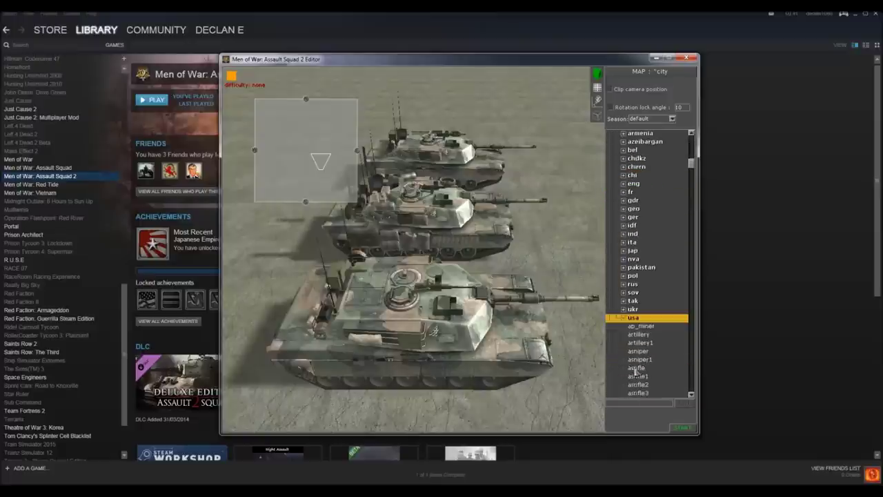
- Place an asrifle, an asniper1 and an asniper soldier on the open ground near the tanks
{"action": "left_click", "coordinate": [636, 368]}
{"action": "left_click", "coordinate": [498, 275]}
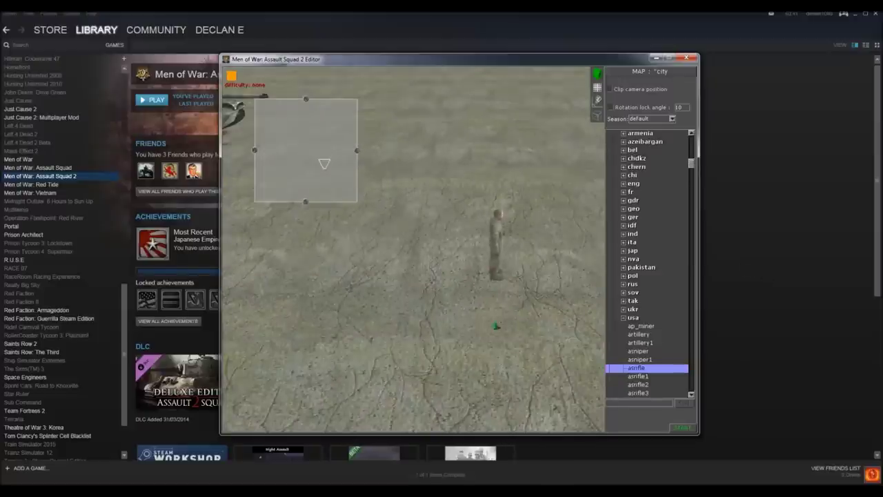
{"action": "key", "text": "Up"}
{"action": "left_click", "coordinate": [427, 286]}
{"action": "key", "text": "Up"}
{"action": "left_click", "coordinate": [378, 338]}
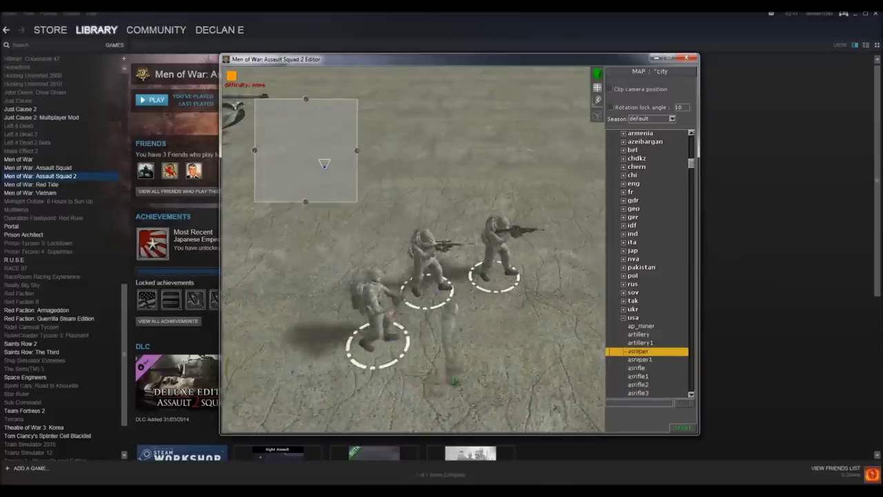
- Add an artillery1 and an artillery soldier in front of the three placed soldiers
{"action": "key", "text": "Up"}
{"action": "scroll", "coordinate": [442, 345], "scroll_direction": "up", "scroll_amount": 2}
{"action": "left_click", "coordinate": [492, 378]}
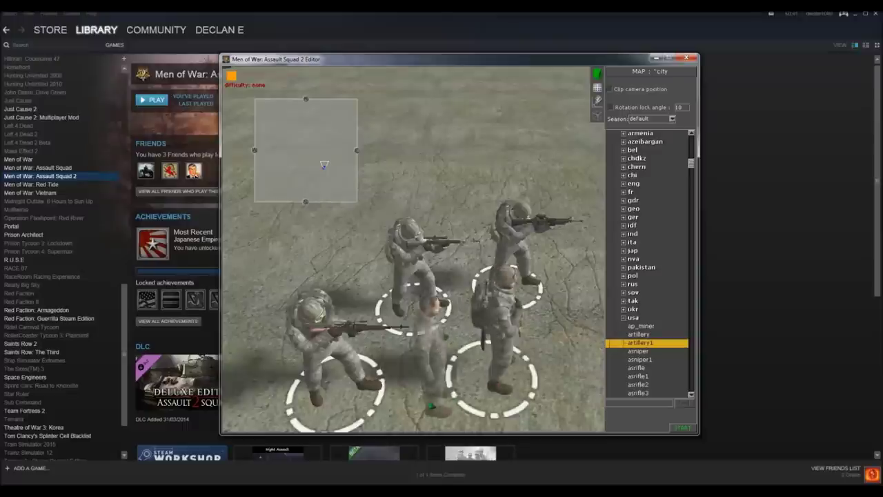
{"action": "key", "text": "Up"}
{"action": "scroll", "coordinate": [494, 270], "scroll_direction": "down", "scroll_amount": 2}
{"action": "left_click", "coordinate": [494, 269]}
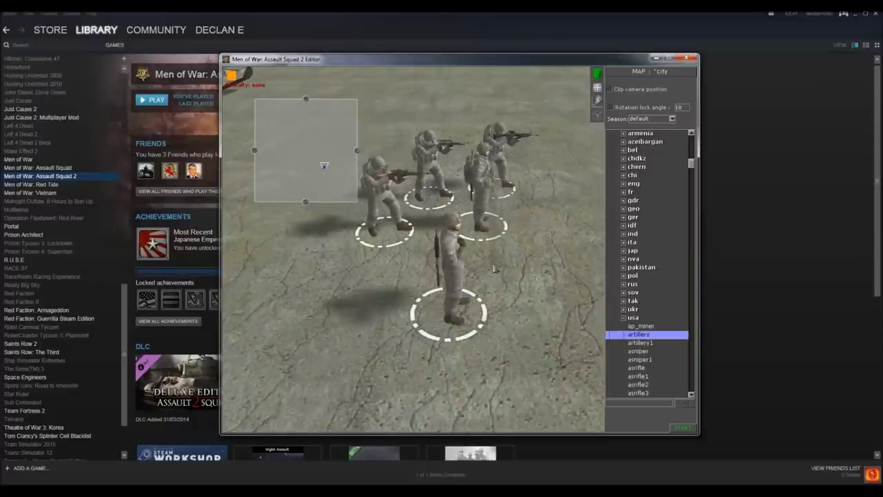
{"action": "scroll", "coordinate": [494, 269], "scroll_direction": "down", "scroll_amount": 5}
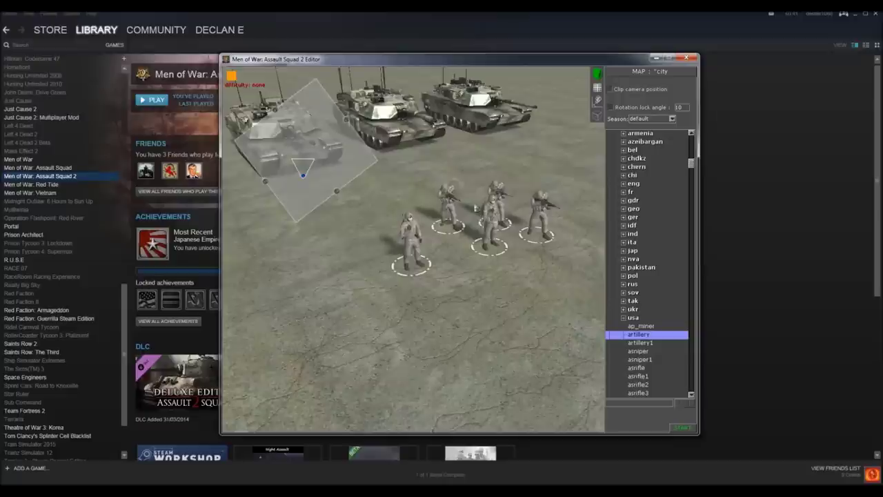
{"action": "scroll", "coordinate": [474, 207], "scroll_direction": "up", "scroll_amount": 5}
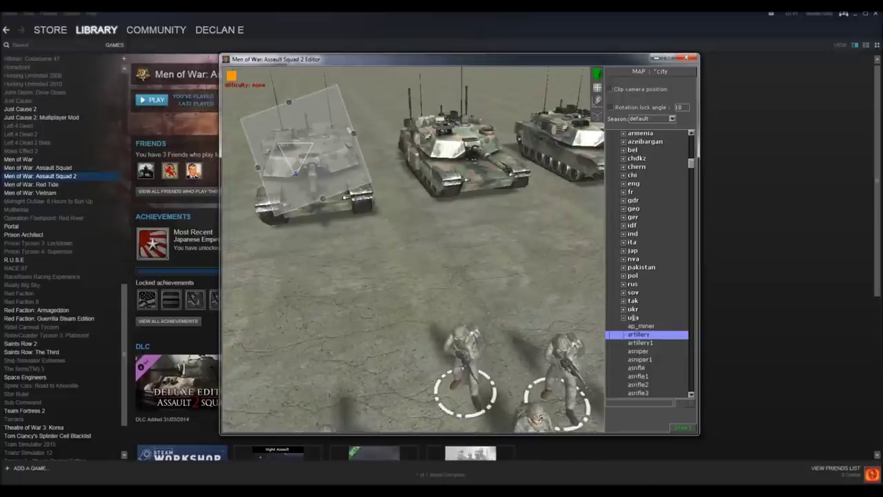
- Collapse the human category and expand the alien group under vehicle
{"action": "key", "text": "Left"}
{"action": "key", "text": "Left"}
{"action": "key", "text": "Left"}
{"action": "key", "text": "Left"}
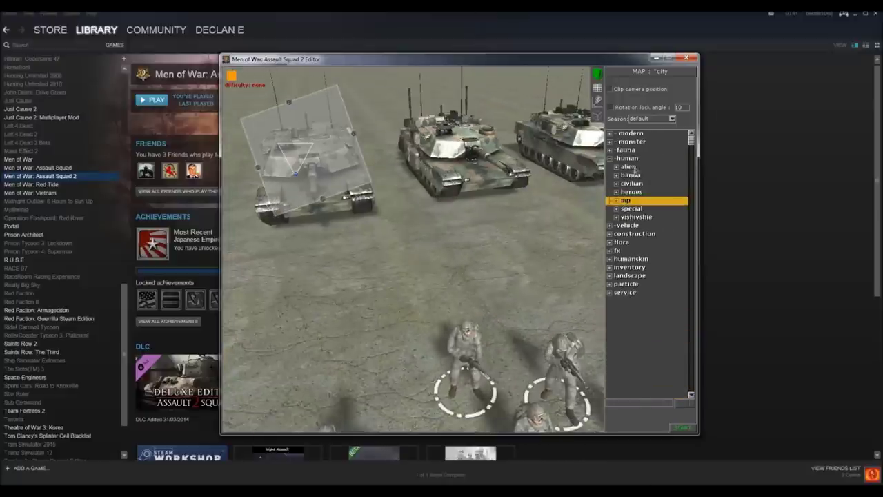
{"action": "key", "text": "Left"}
{"action": "key", "text": "Left"}
{"action": "key", "text": "Down"}
{"action": "key", "text": "Right"}
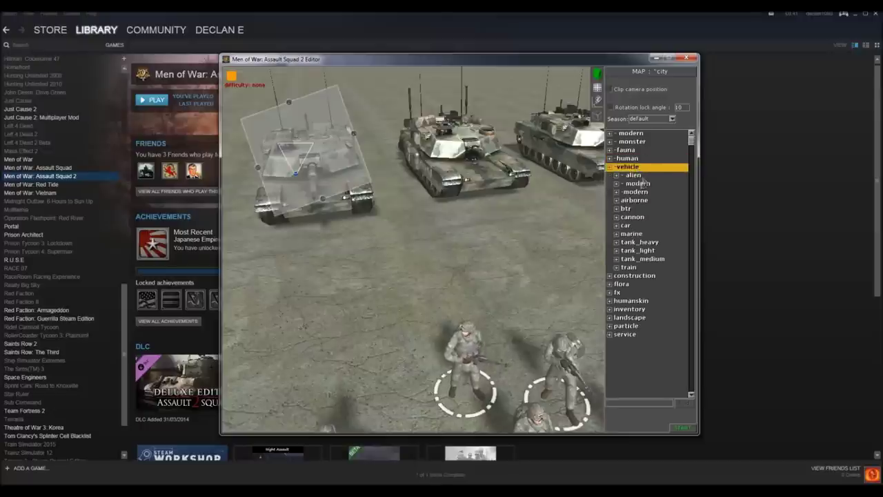
{"action": "key", "text": "Down"}
{"action": "key", "text": "Right"}
- Check the contents of the air and art subcategories of the alien vehicles
{"action": "key", "text": "Down"}
{"action": "key", "text": "Down"}
{"action": "key", "text": "Right"}
{"action": "key", "text": "Left"}
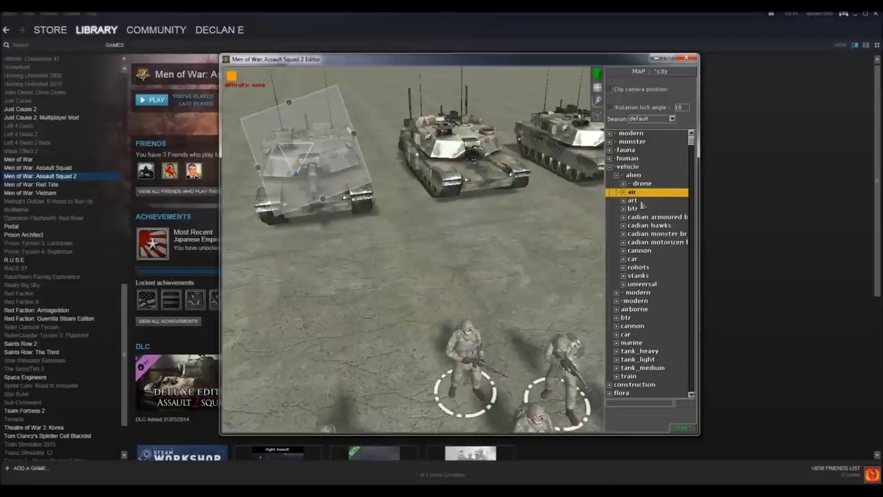
{"action": "key", "text": "Down"}
{"action": "key", "text": "Right"}
{"action": "key", "text": "Left"}
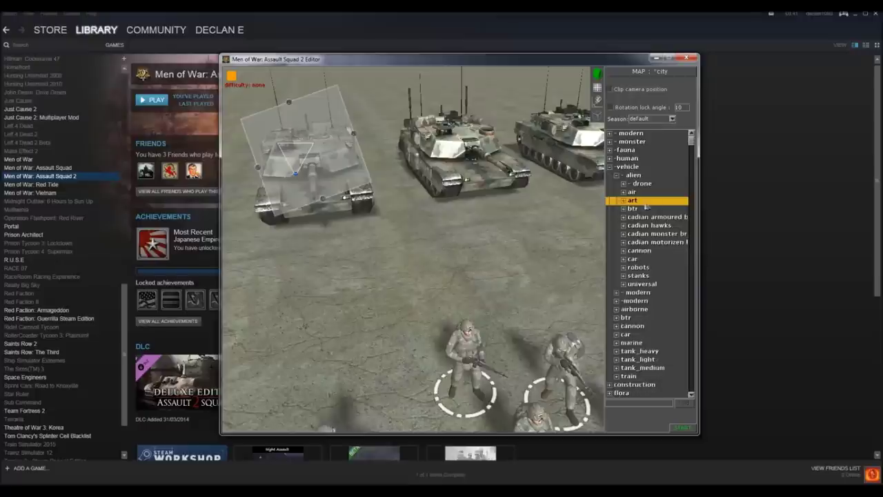
- Place an m61a5 and an m51a1 tank from the alien stanks vtorshenie group at the end of the tank row
{"action": "double_click", "coordinate": [643, 275]}
{"action": "double_click", "coordinate": [653, 284]}
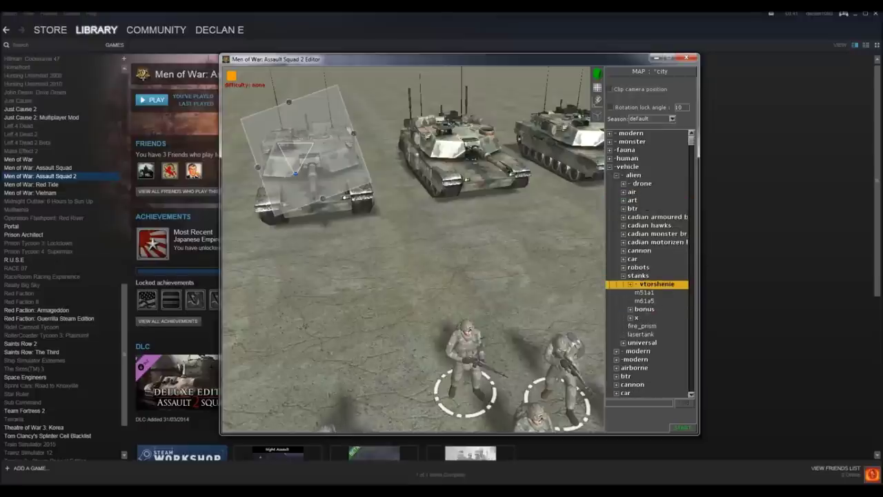
{"action": "left_click", "coordinate": [644, 301]}
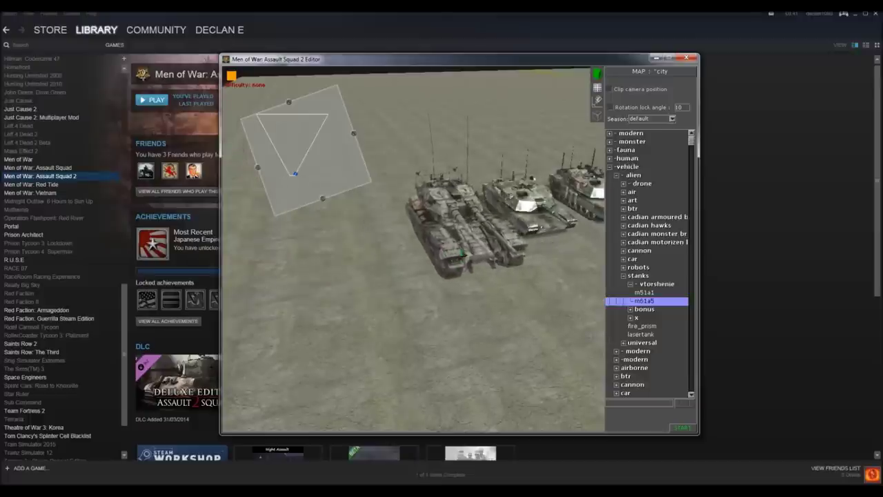
{"action": "key", "text": "Up"}
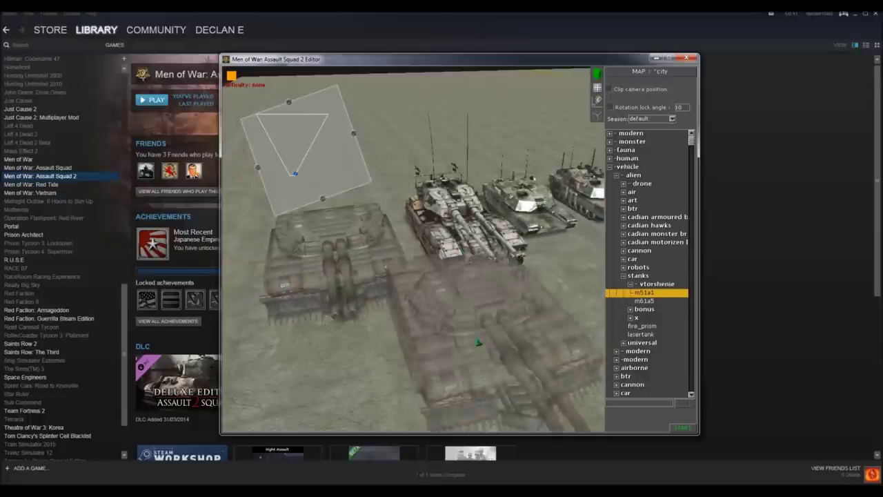
{"action": "left_click_drag", "start_coordinate": [478, 342], "coordinate": [376, 290]}
{"action": "left_click_drag", "start_coordinate": [429, 250], "coordinate": [464, 221]}
{"action": "scroll", "coordinate": [482, 255], "scroll_direction": "down", "scroll_amount": 3}
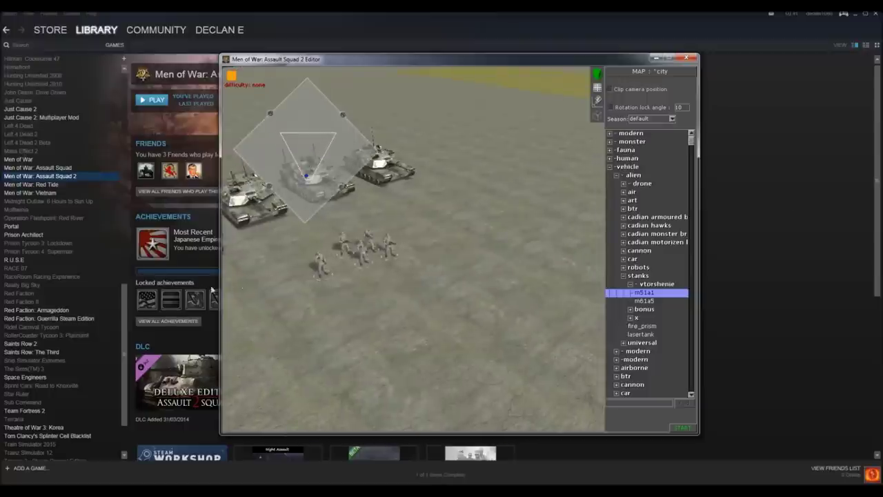
{"action": "scroll", "coordinate": [469, 261], "scroll_direction": "up", "scroll_amount": 3}
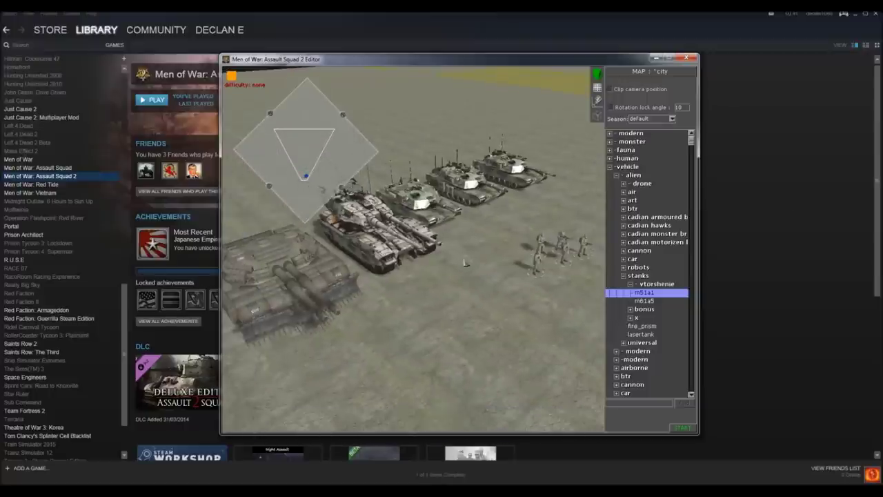
{"action": "left_click_drag", "start_coordinate": [465, 263], "coordinate": [525, 251]}
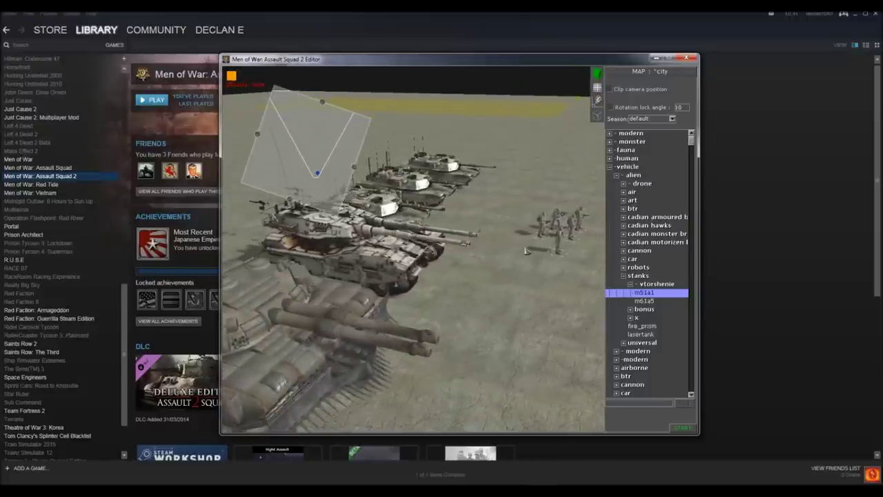